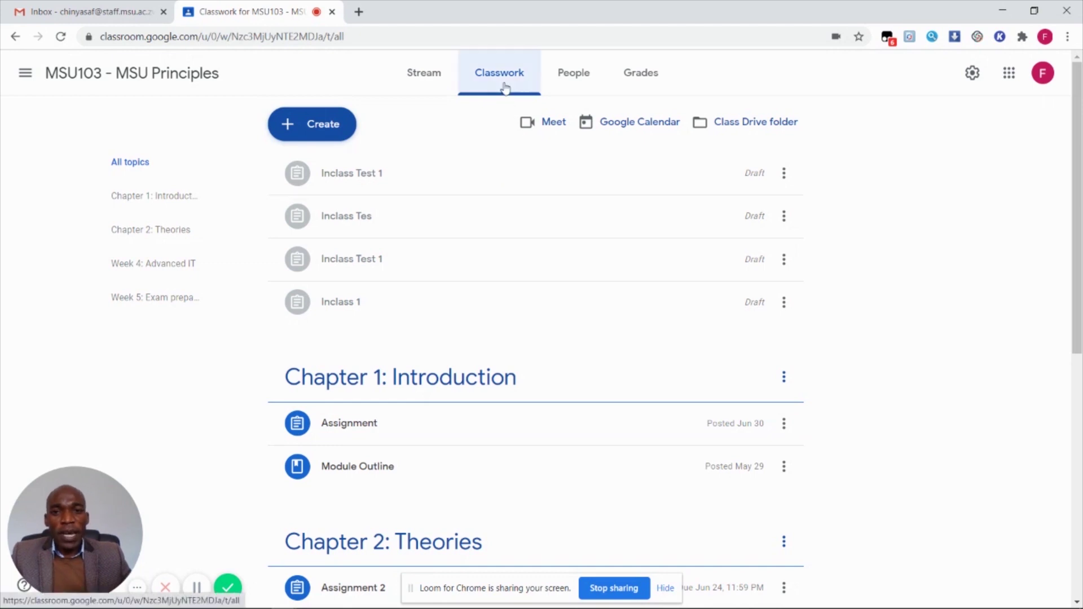
# Create a Classroom quiz assignment titled 'Inclass Test 1' with grade importing switched on
pyautogui.click(326, 131)
pyautogui.click(351, 236)
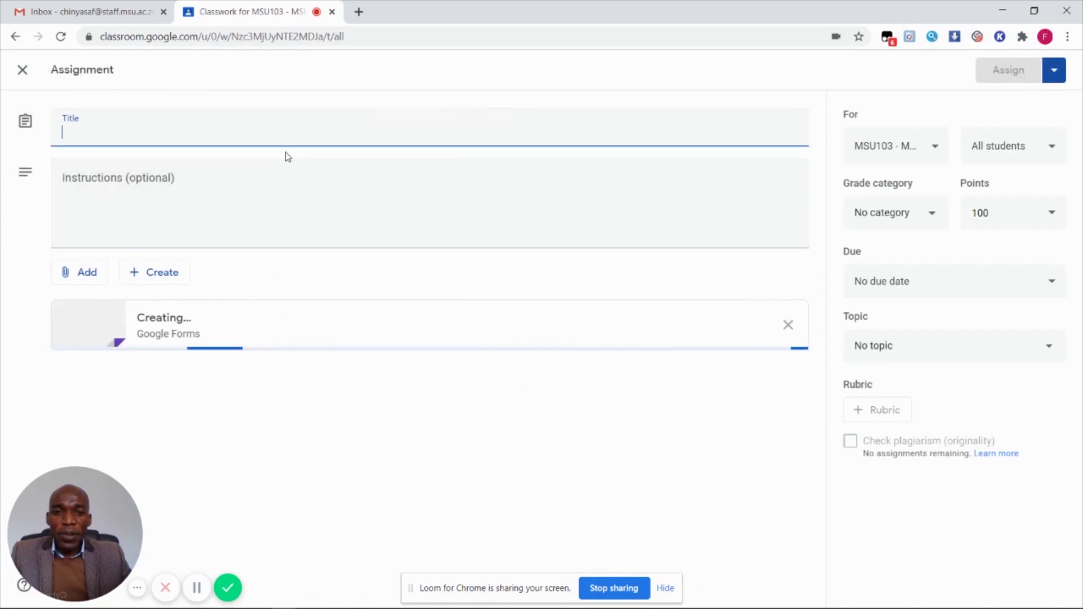
pyautogui.click(73, 124)
pyautogui.write('Inclass Test 1')
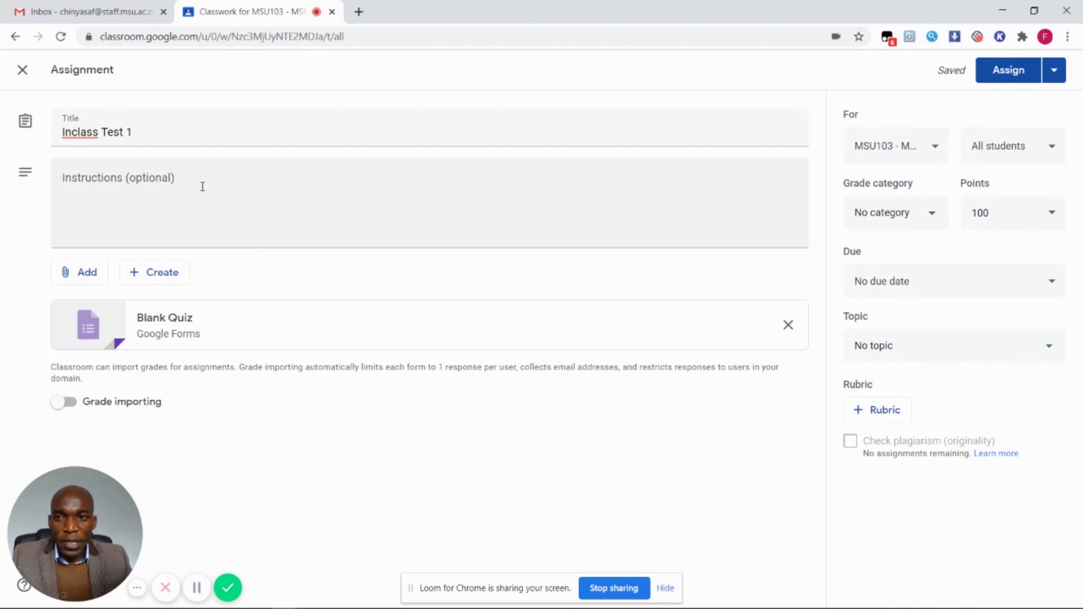
pyautogui.click(136, 134)
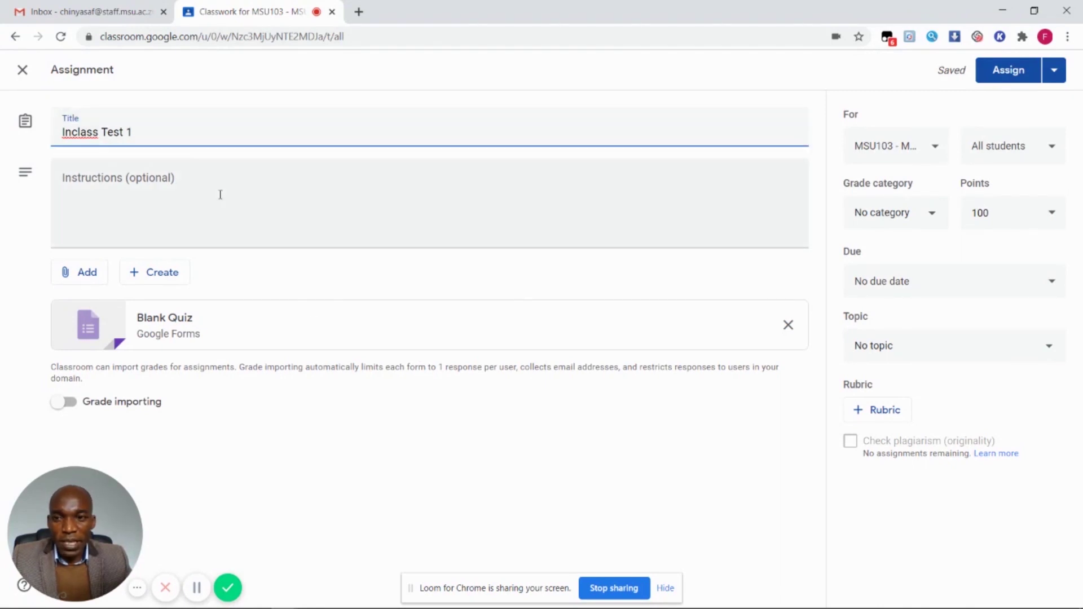
pyautogui.click(72, 408)
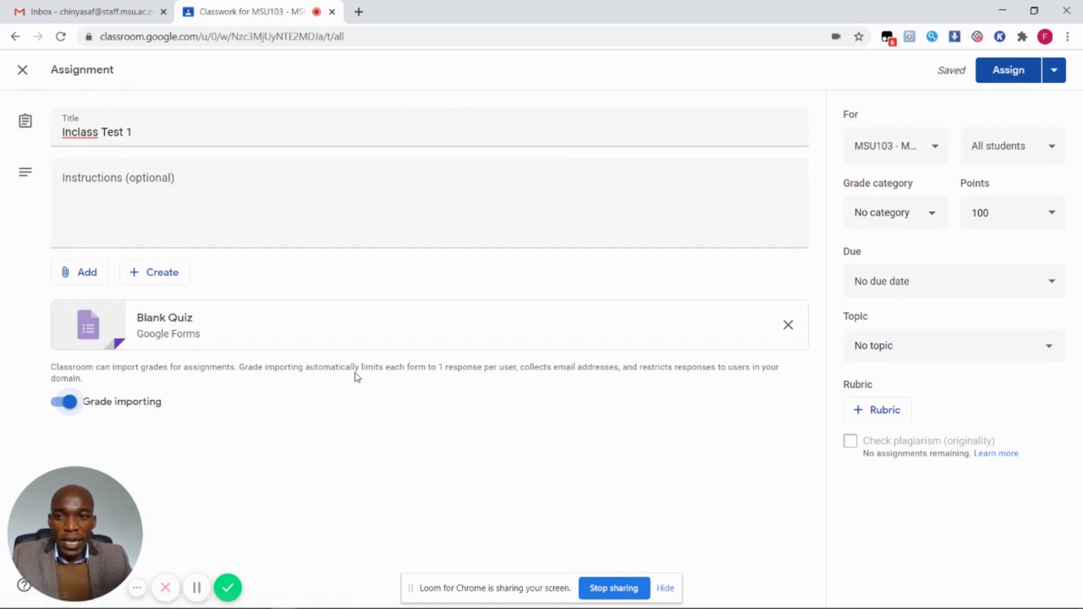
# Open the Blank Quiz, rename it 'Inclass Test', and title the first question 'Identify the component'
pyautogui.click(178, 319)
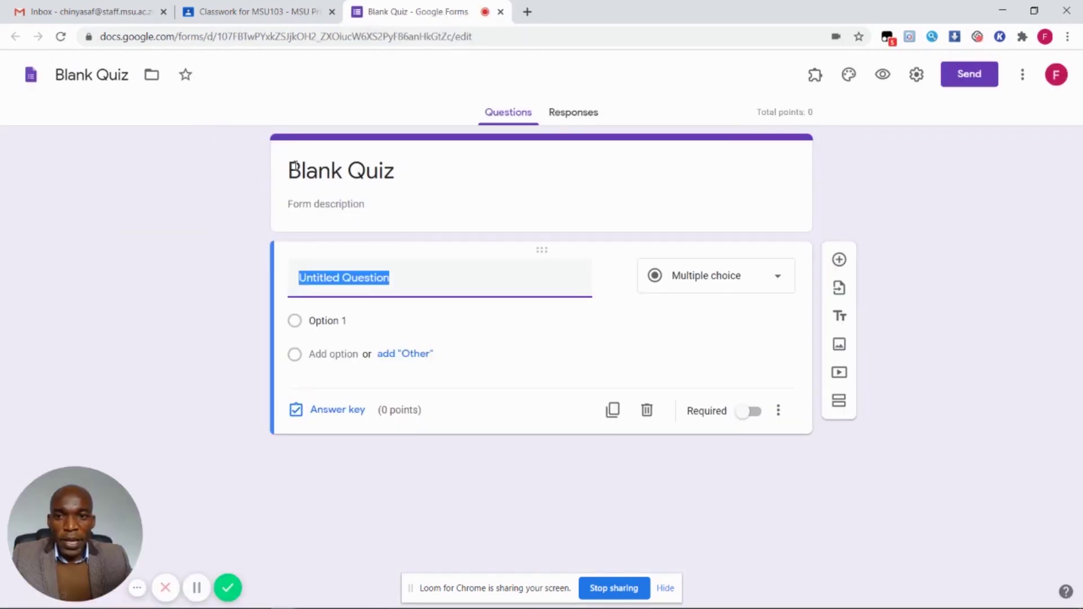
pyautogui.moveTo(132, 73); pyautogui.dragTo(52, 83)
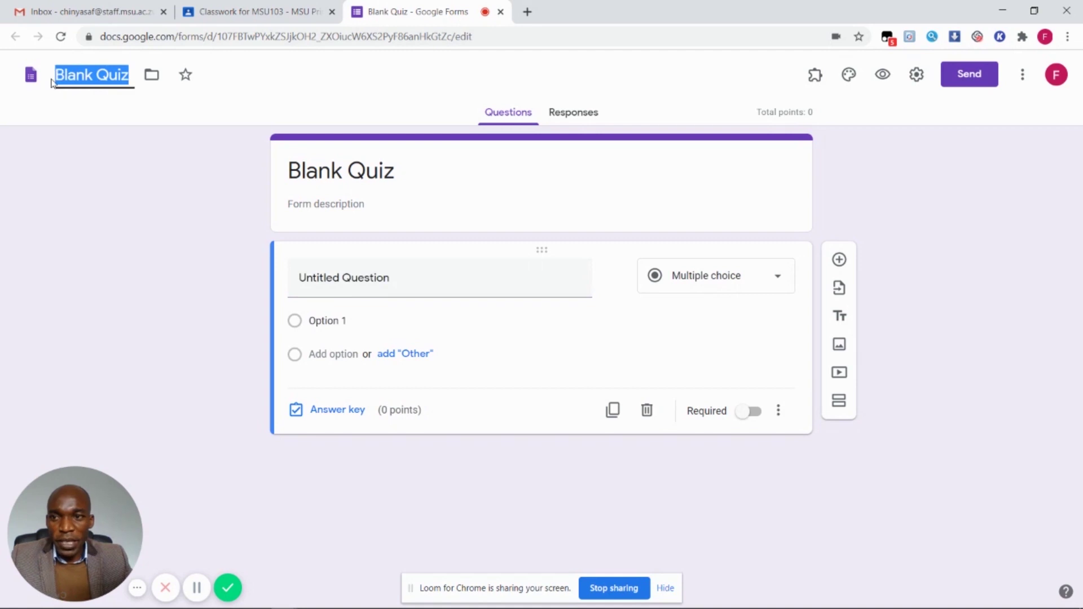
pyautogui.write('Incla')
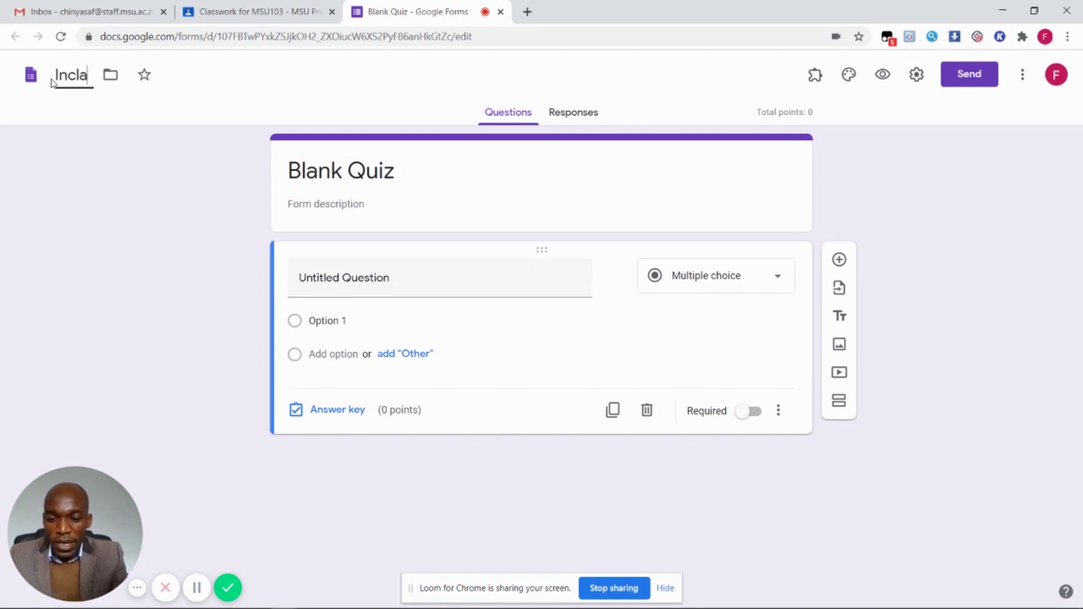
pyautogui.write('ss Test')
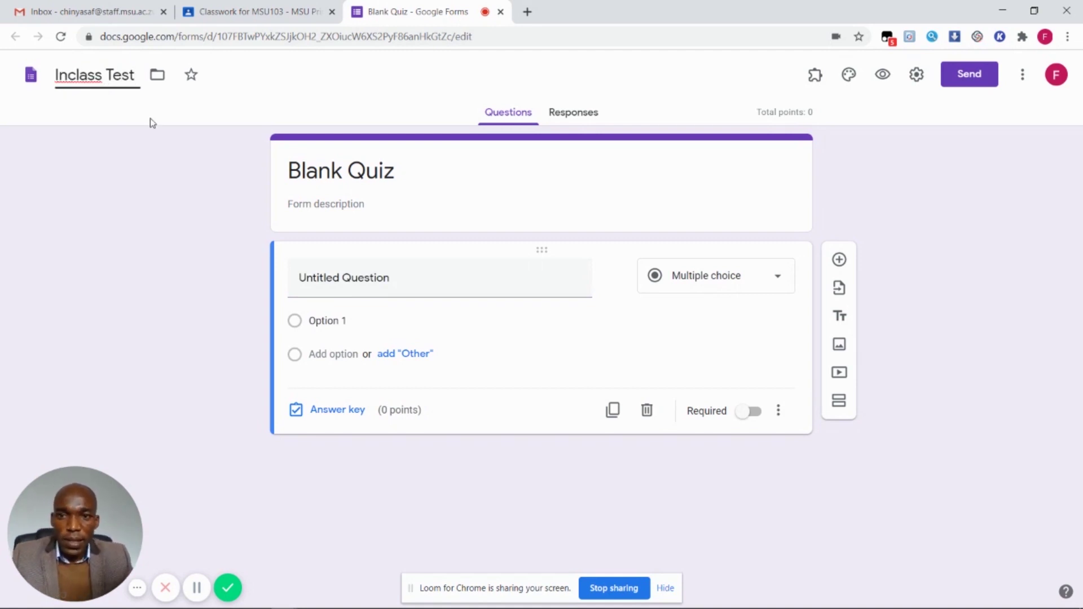
pyautogui.click(403, 276)
pyautogui.write('Iden')
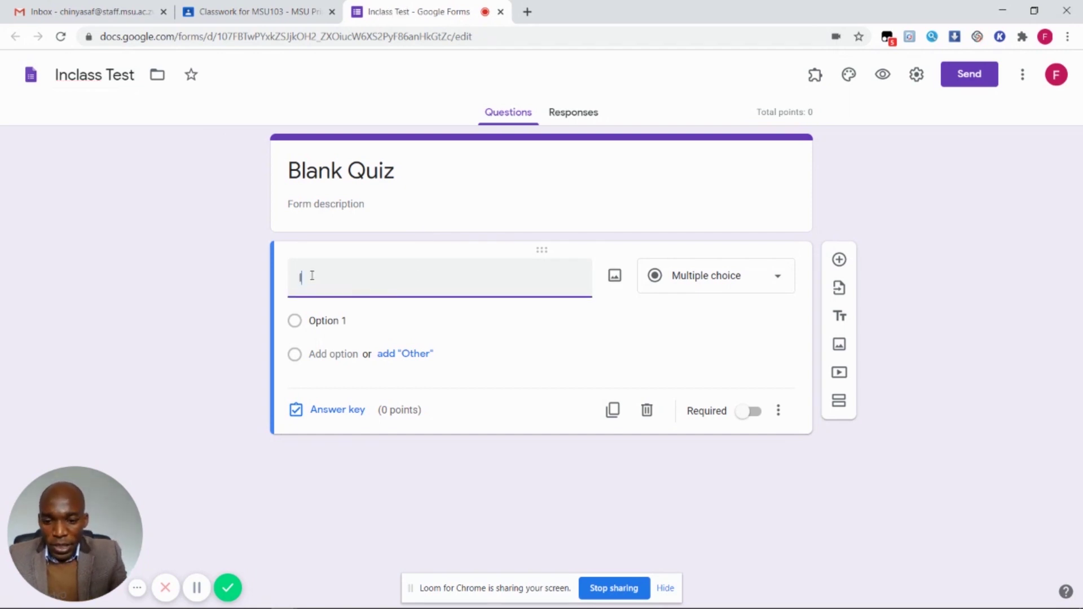
pyautogui.write('tify the ')
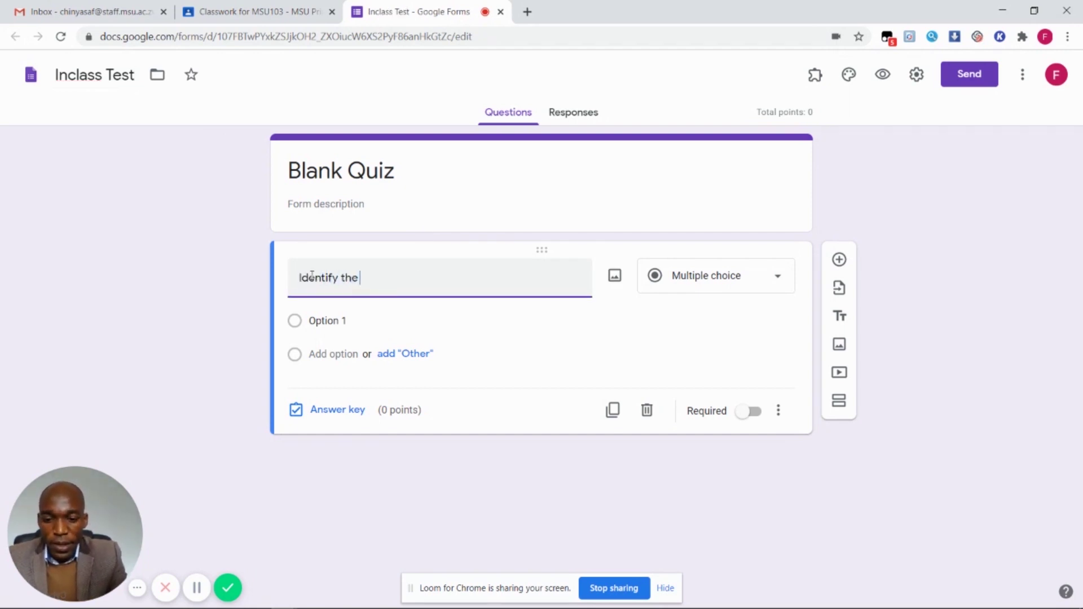
pyautogui.write('component')
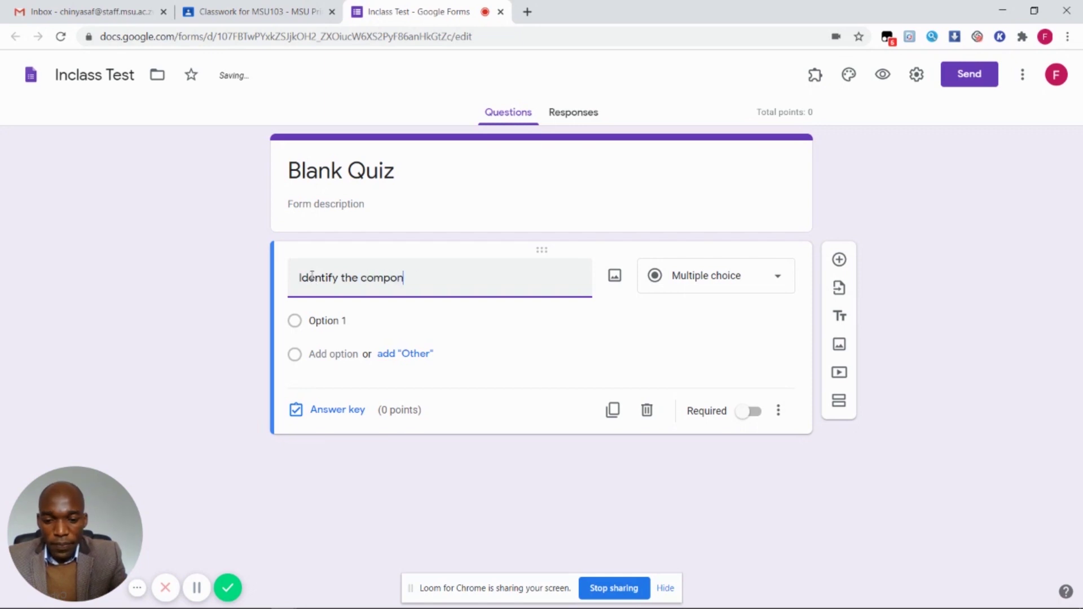
# Insert a RAM memory stick picture from a web image search for 'RAM' under the question
pyautogui.click(614, 276)
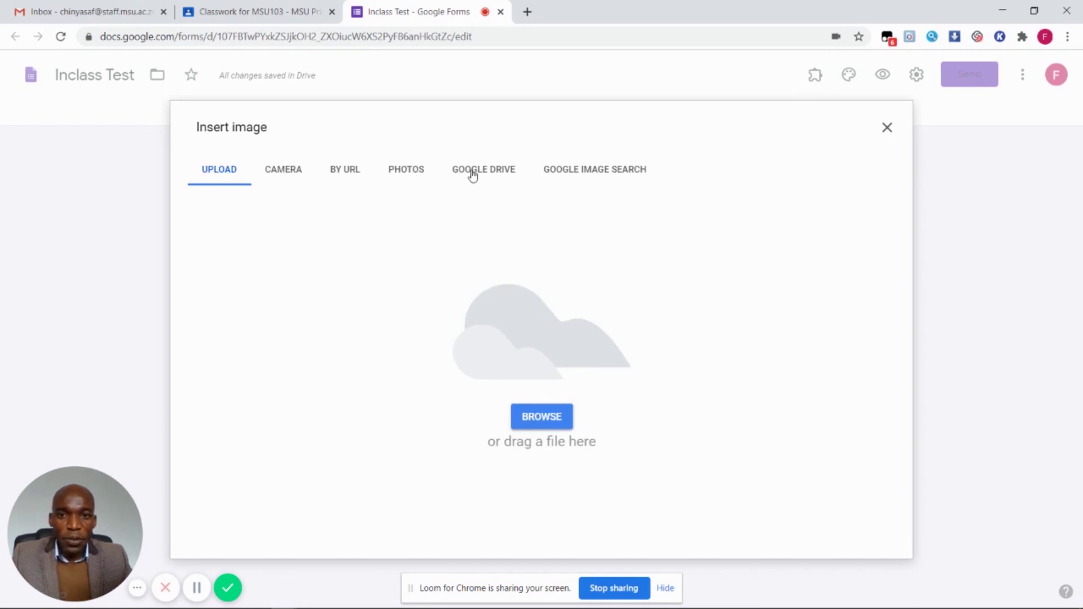
pyautogui.click(583, 174)
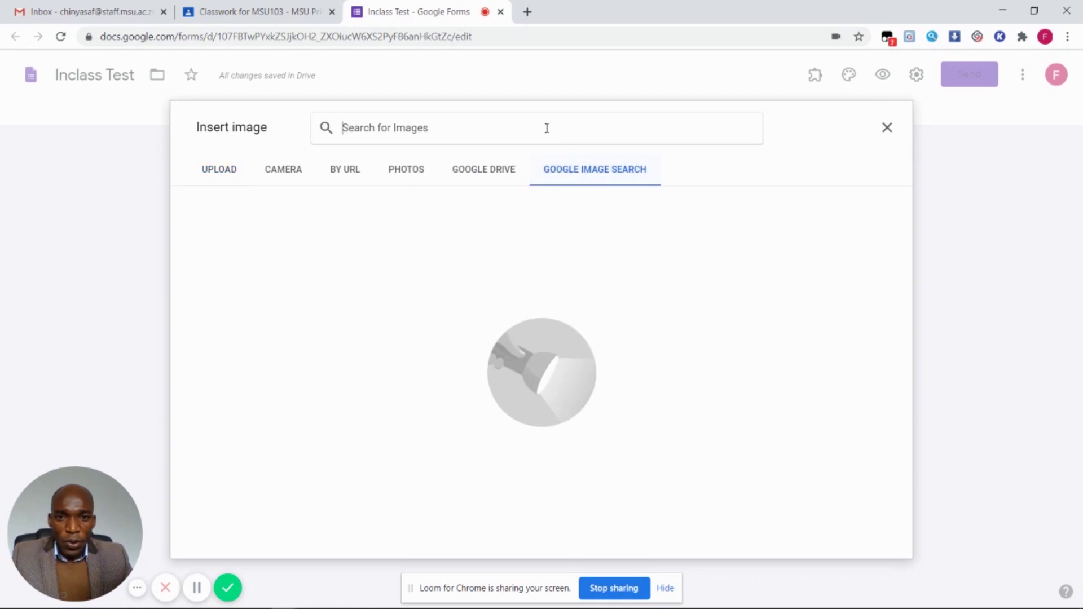
pyautogui.write('RAM')
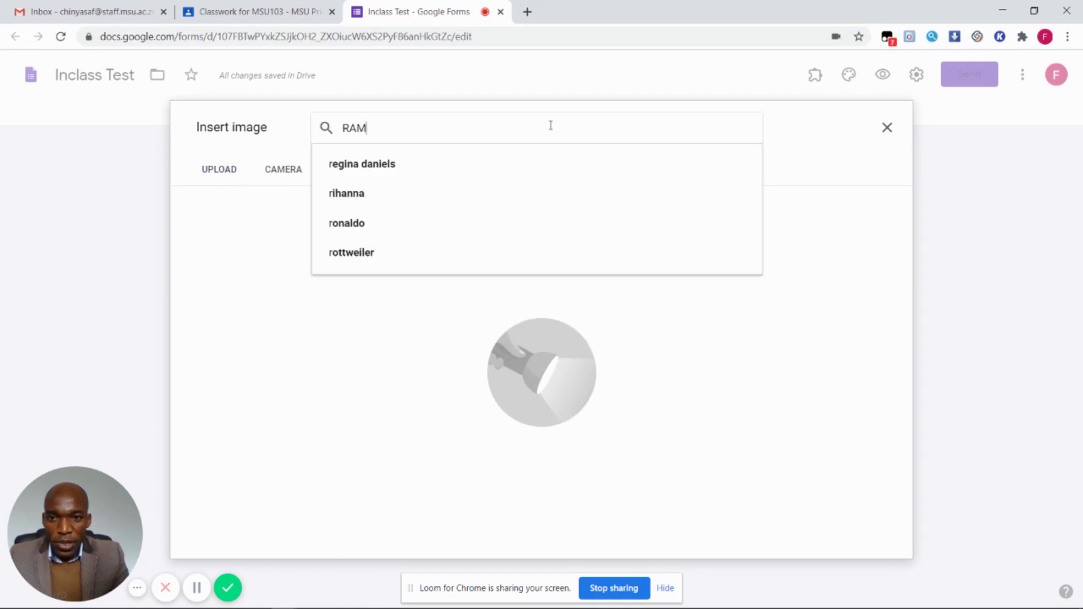
pyautogui.press('Return')
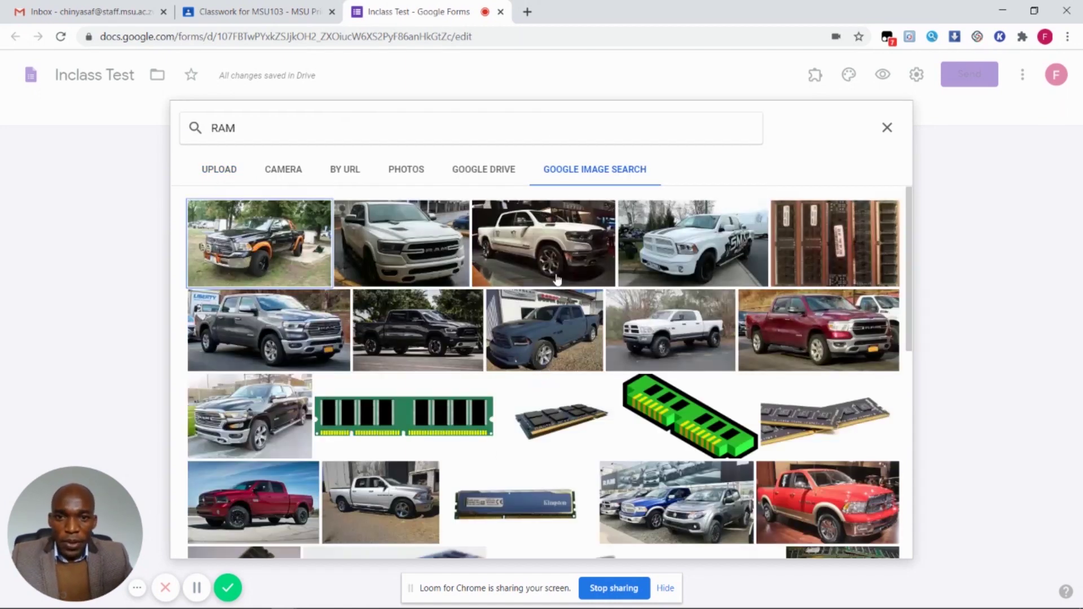
pyautogui.doubleClick(561, 432)
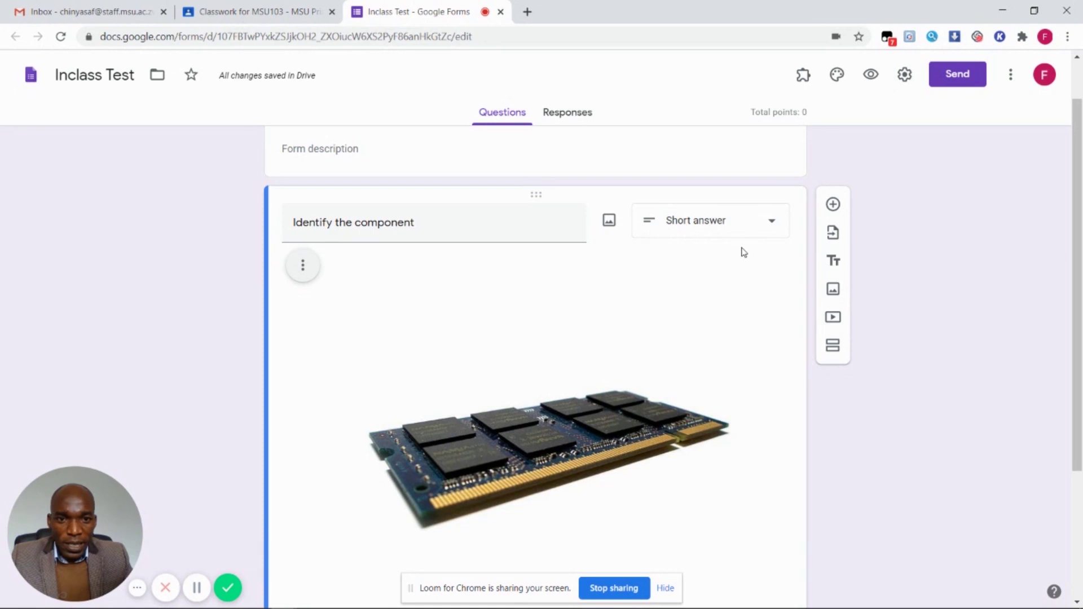
pyautogui.click(775, 227)
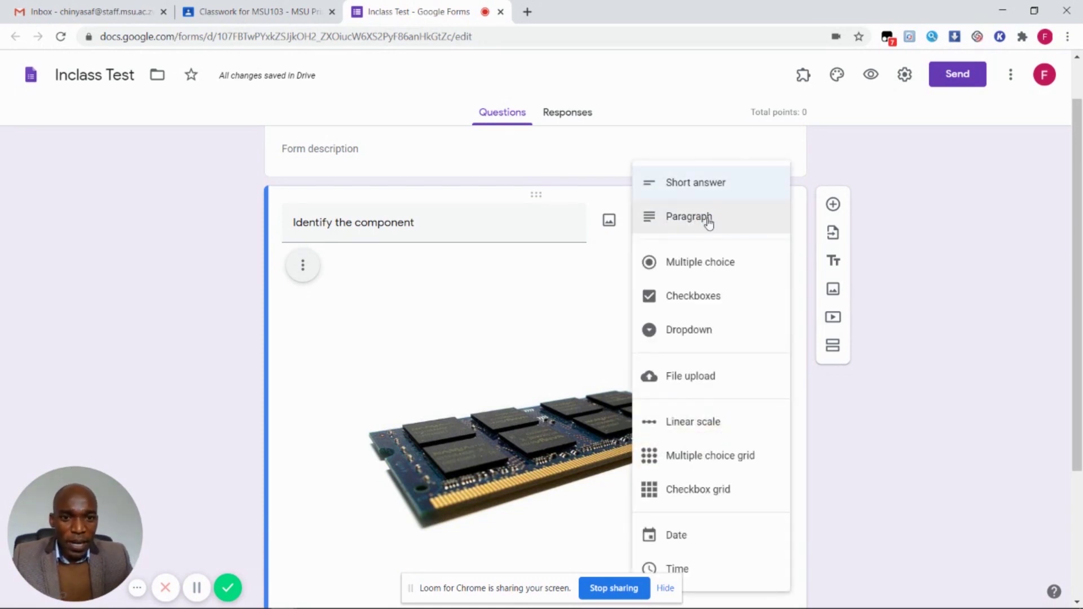
# Make the question required multiple choice with options ROM, HDD and RAM
pyautogui.click(702, 272)
pyautogui.moveTo(1075, 139); pyautogui.dragTo(1075, 313)
pyautogui.click(309, 452)
pyautogui.write('ROM')
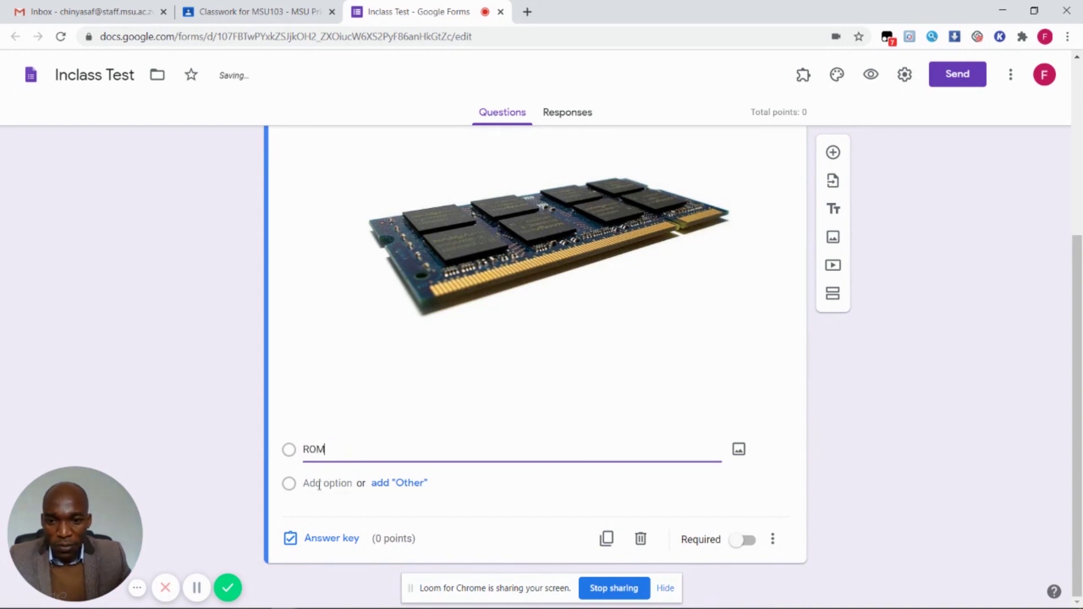
pyautogui.click(320, 484)
pyautogui.write('H')
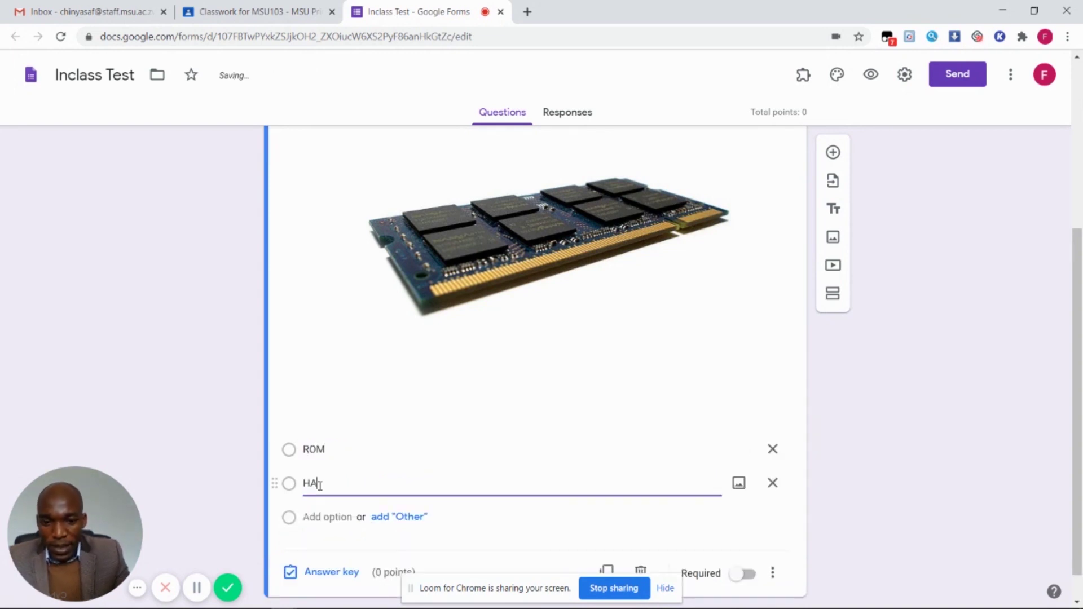
pyautogui.write('DD')
pyautogui.click(332, 517)
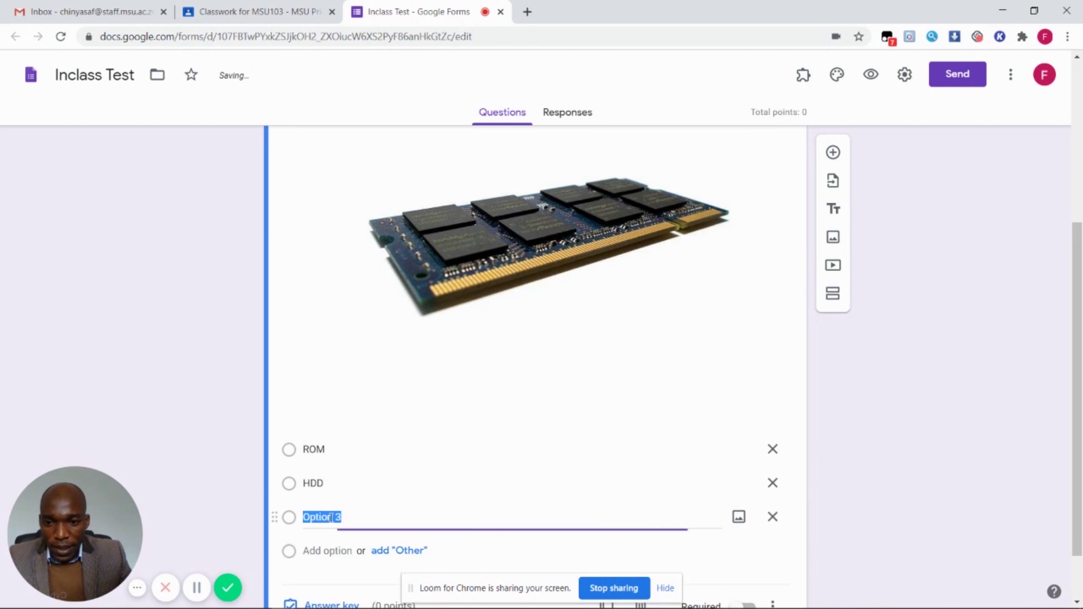
pyautogui.write('RAM')
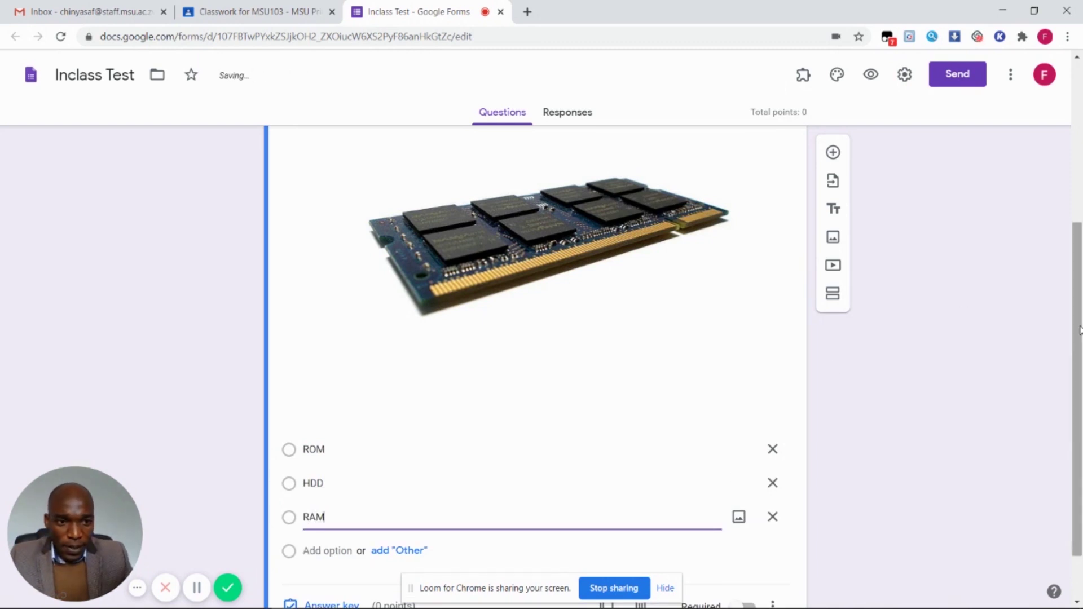
pyautogui.scroll(-1, 1066, 321)
pyautogui.click(753, 544)
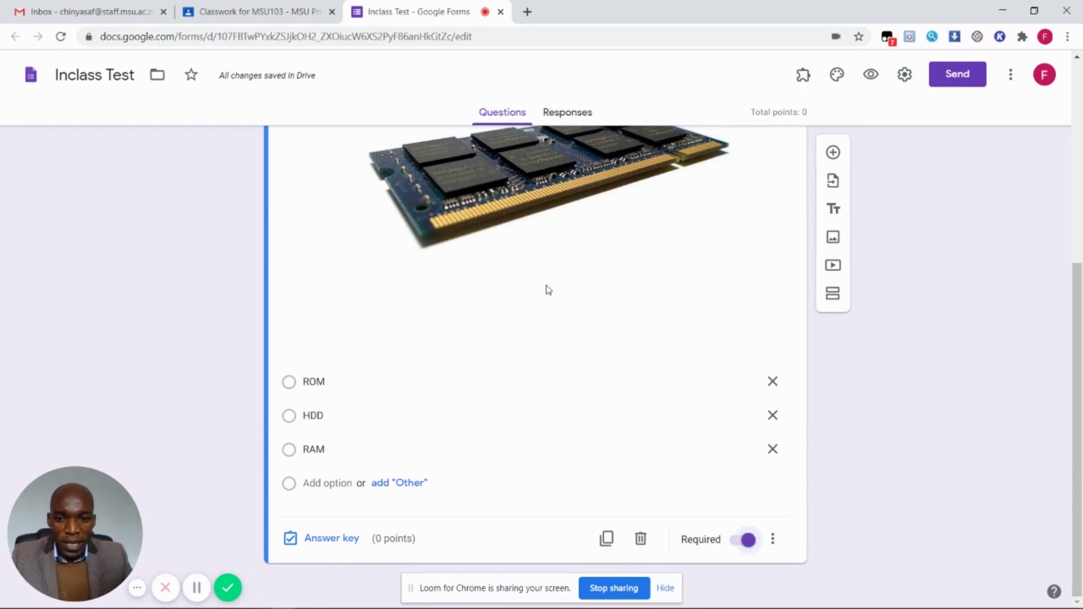
# In the answer key, make RAM the correct answer and give the question 2 points
pyautogui.click(332, 540)
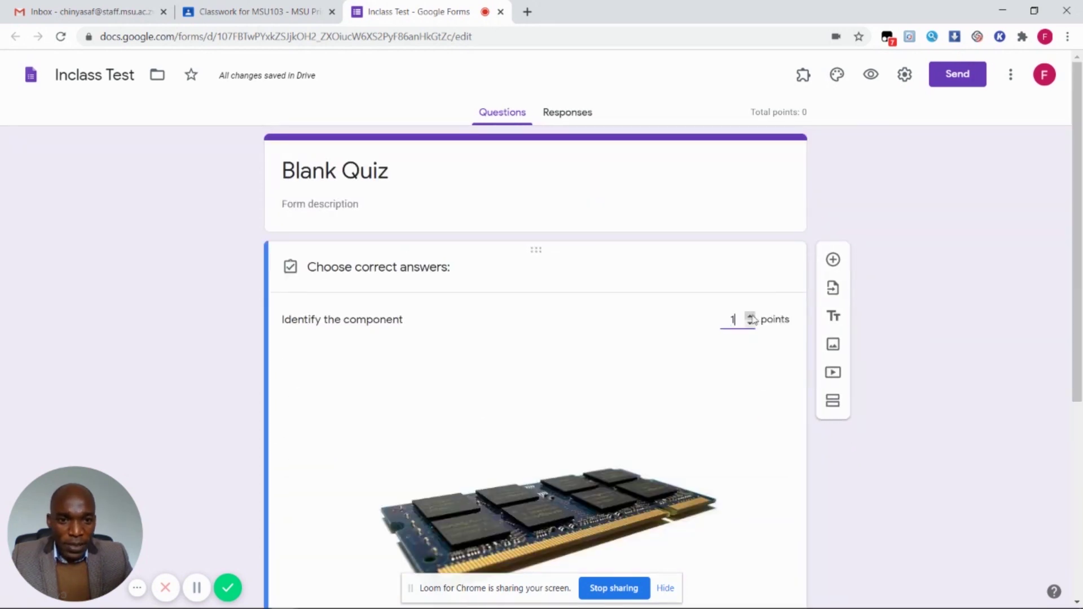
pyautogui.click(751, 317)
pyautogui.moveTo(1070, 305); pyautogui.dragTo(1080, 536)
pyautogui.click(296, 466)
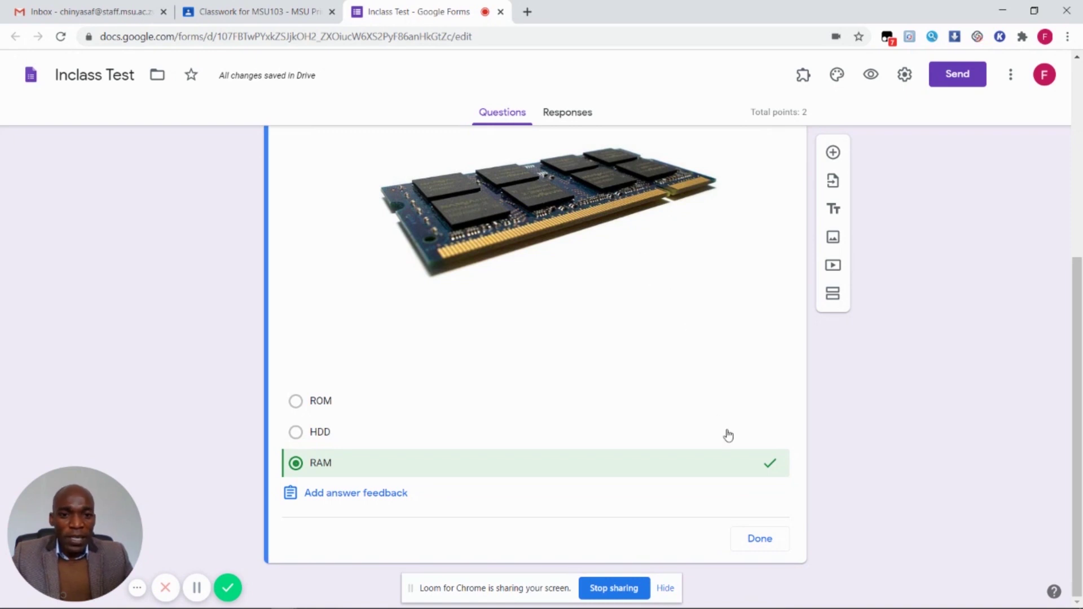
pyautogui.click(760, 539)
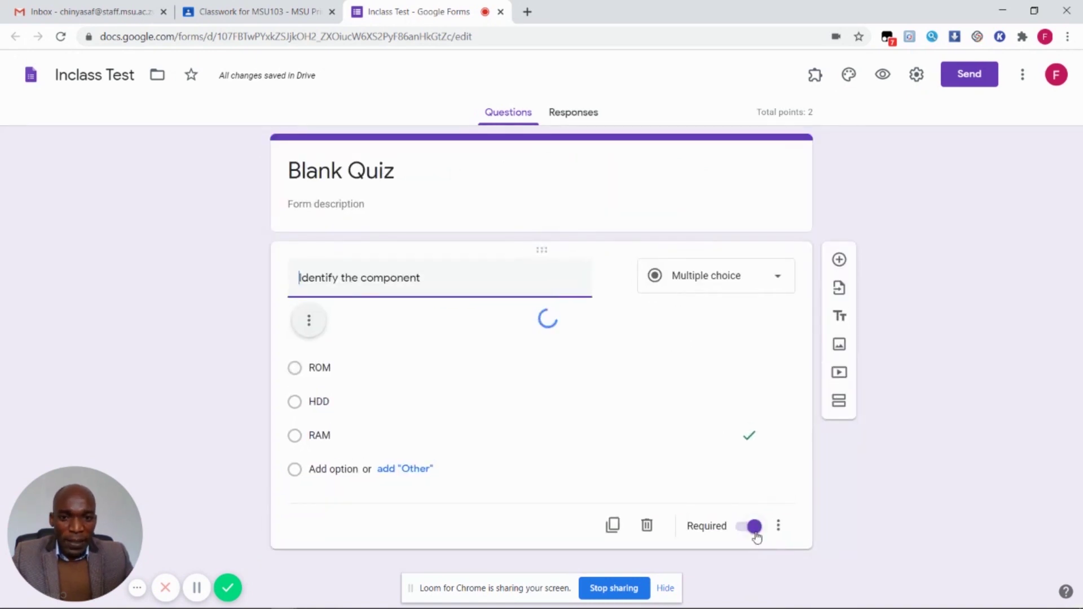
pyautogui.moveTo(1080, 205); pyautogui.dragTo(1034, 243)
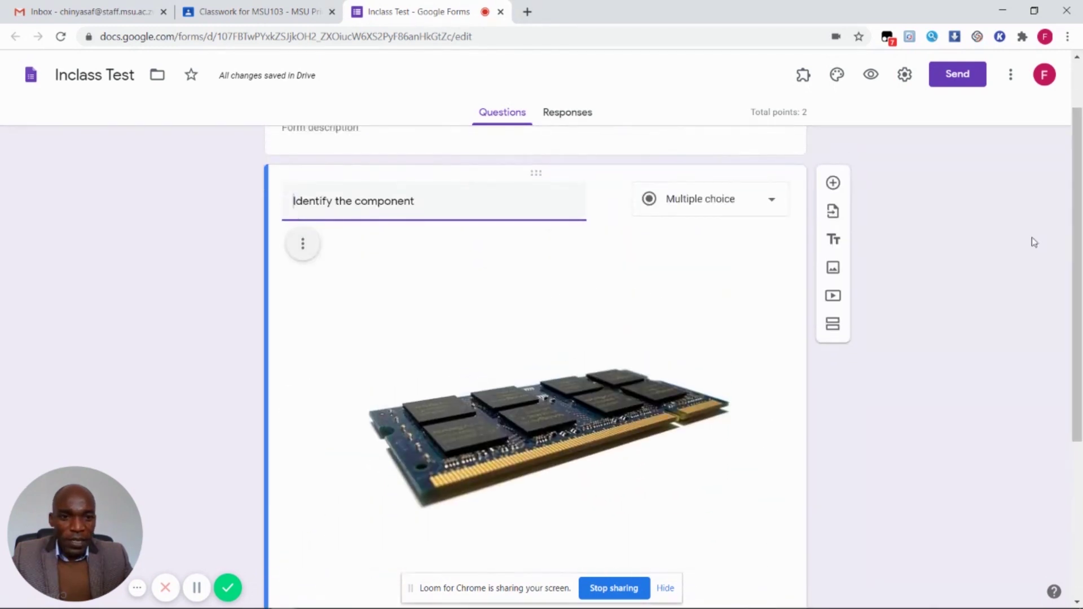
# Add a new question titled 'Indentify this component'
pyautogui.click(833, 183)
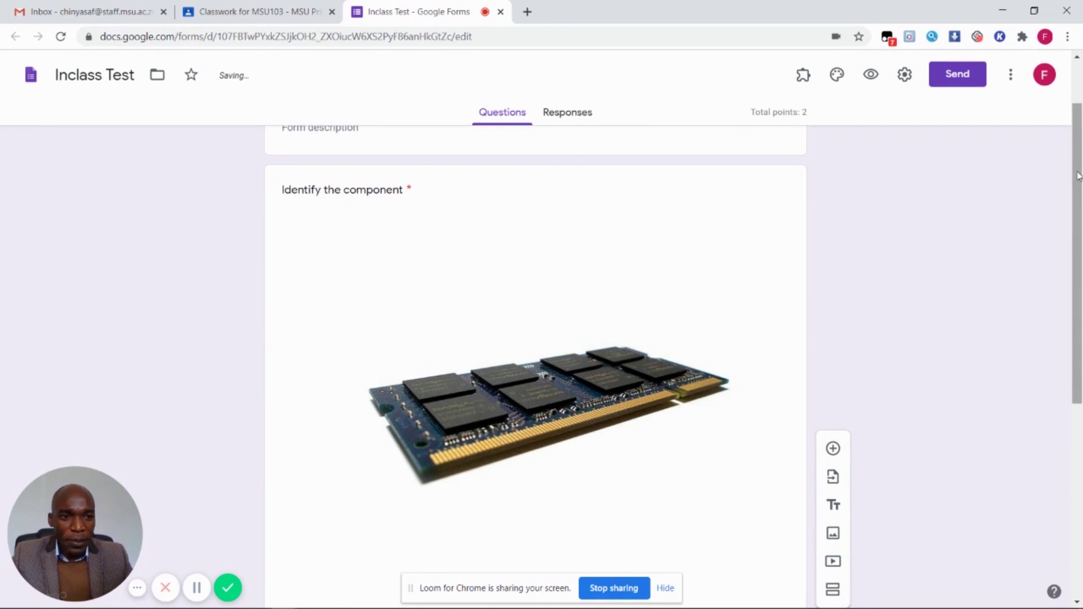
pyautogui.press('BackSpace')
pyautogui.write('I')
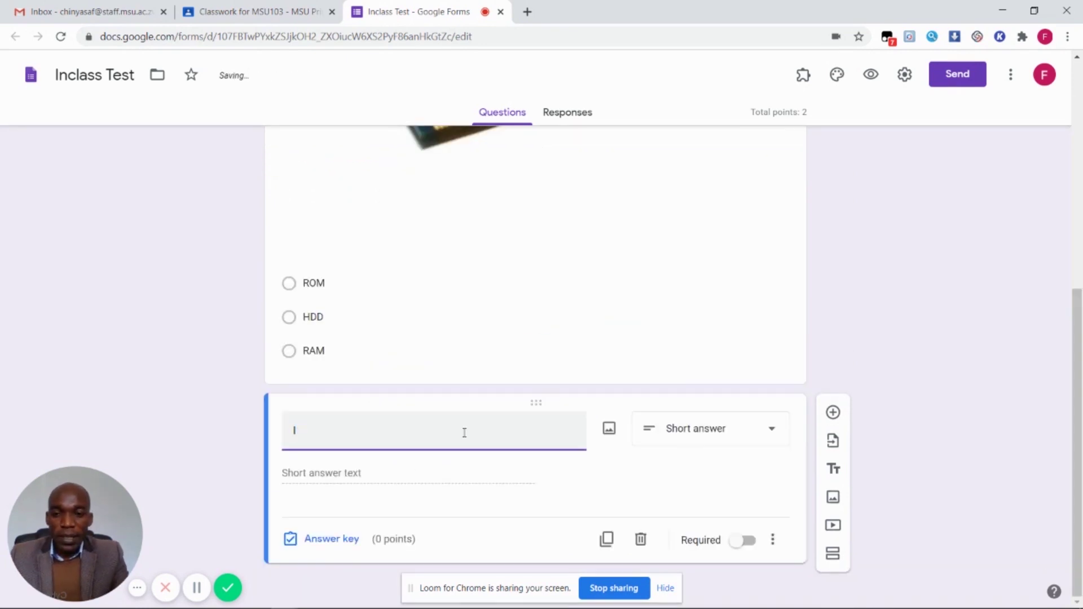
pyautogui.write('ndentify this c')
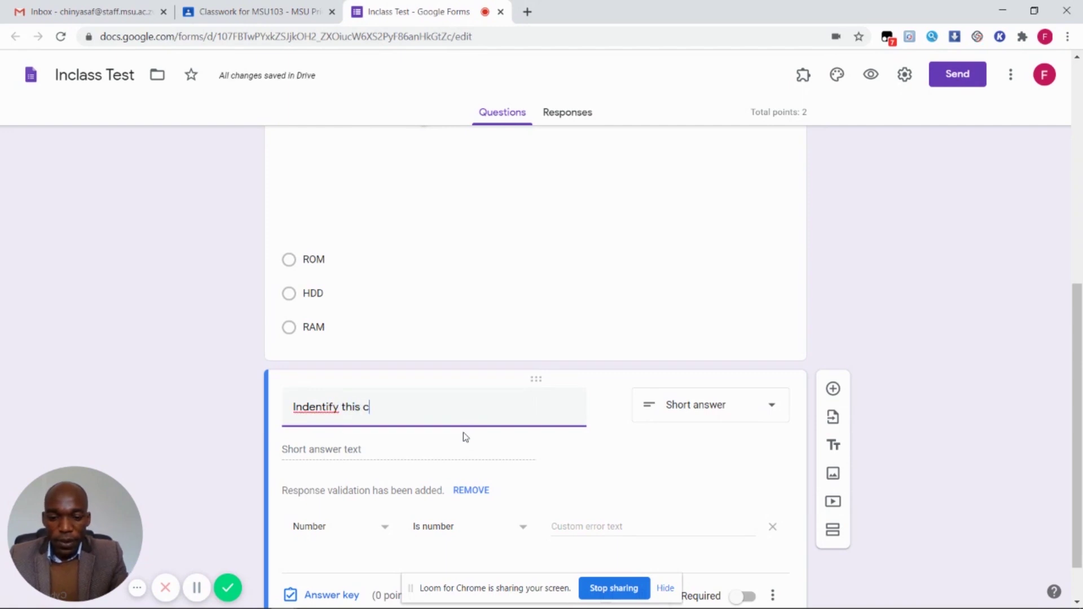
pyautogui.write('omponent')
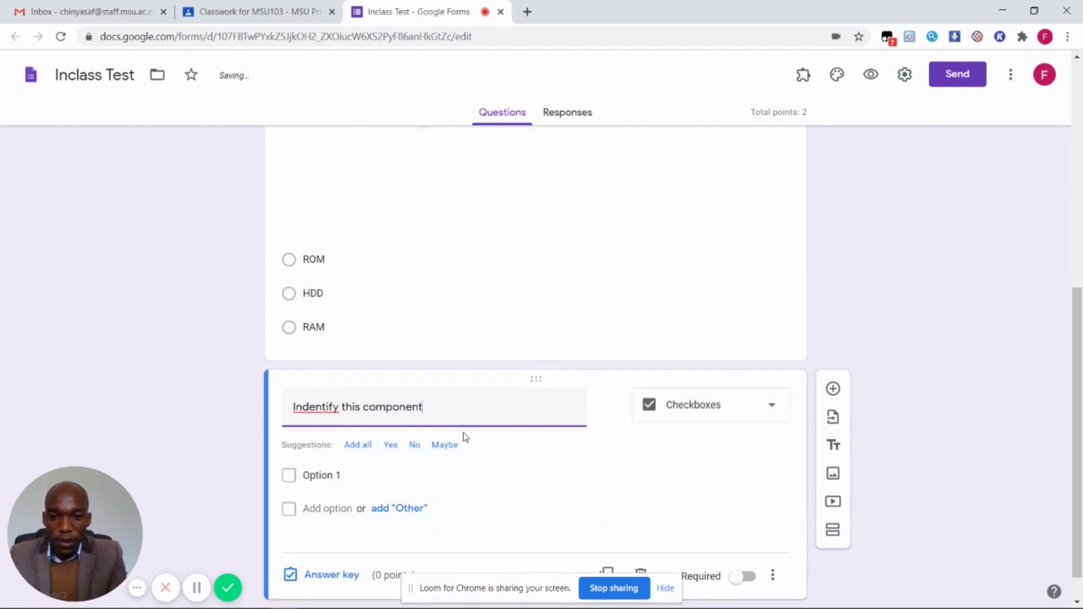
# Insert a monitor picture from a web search for 'monitor' and set the question to Short answer
pyautogui.moveTo(590, 430)
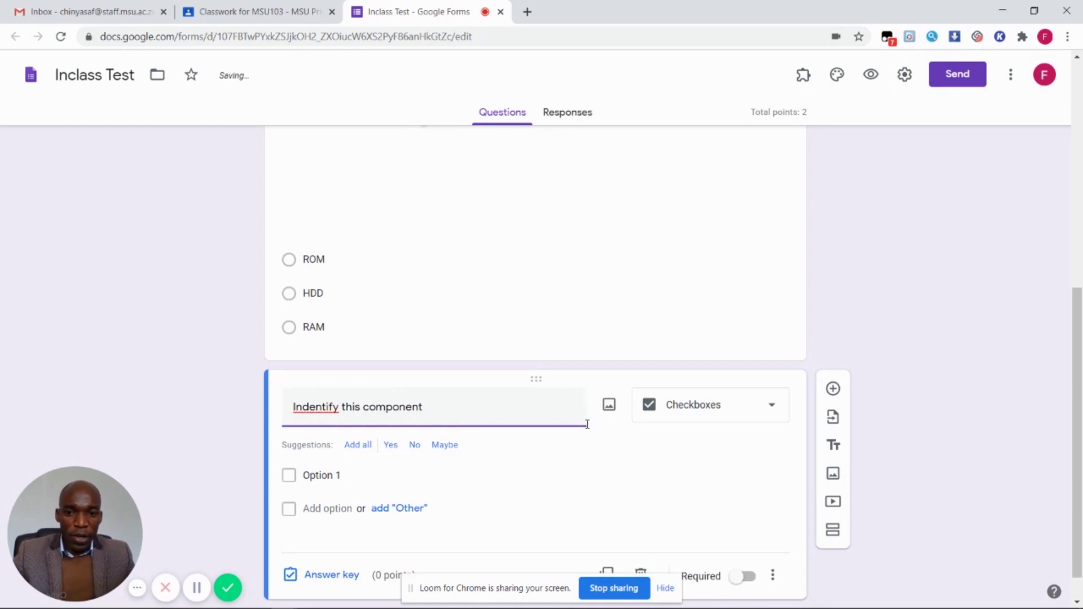
pyautogui.click(611, 405)
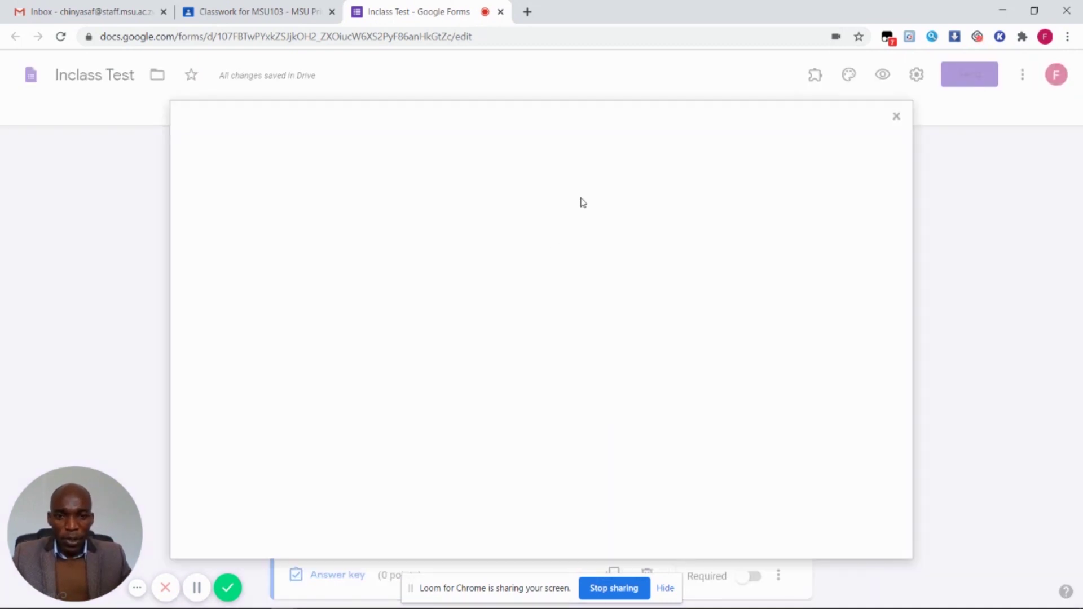
pyautogui.click(592, 168)
pyautogui.write('mo')
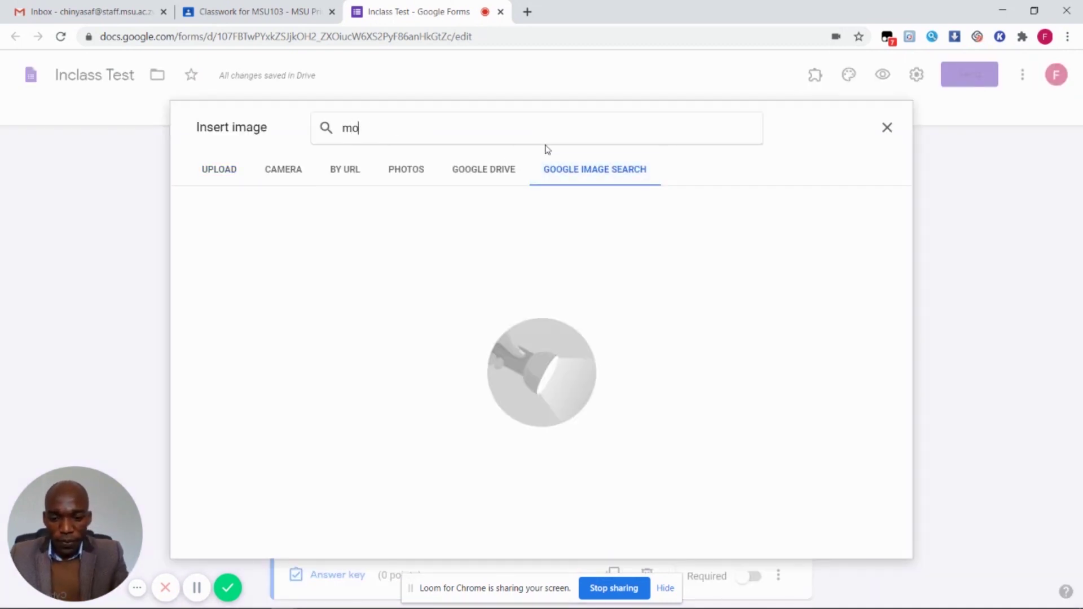
pyautogui.write('nitor')
pyautogui.press('Return')
pyautogui.click(355, 245)
pyautogui.click(875, 541)
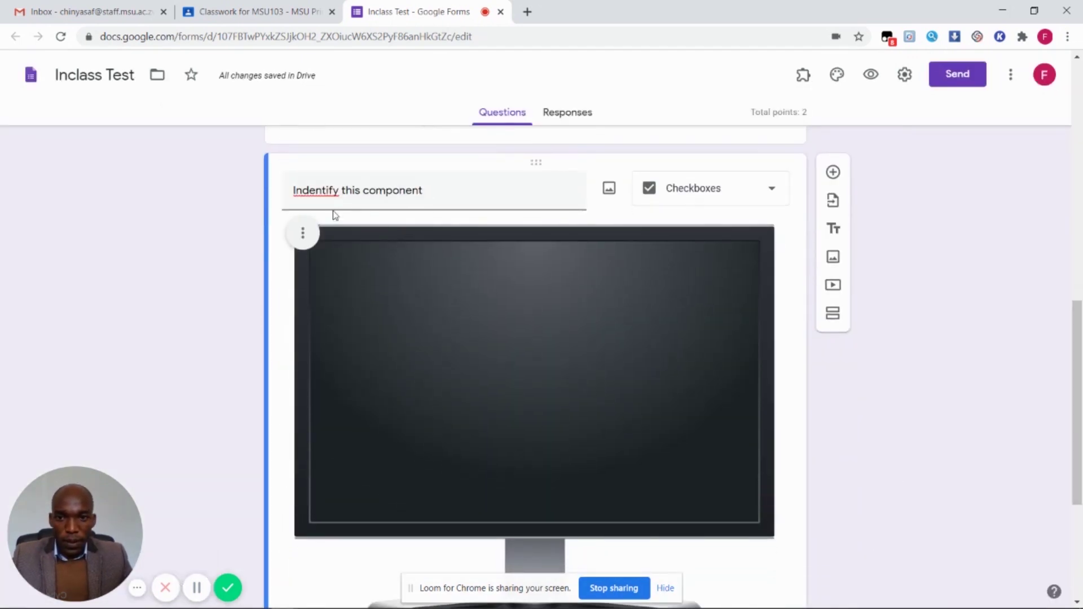
pyautogui.click(770, 191)
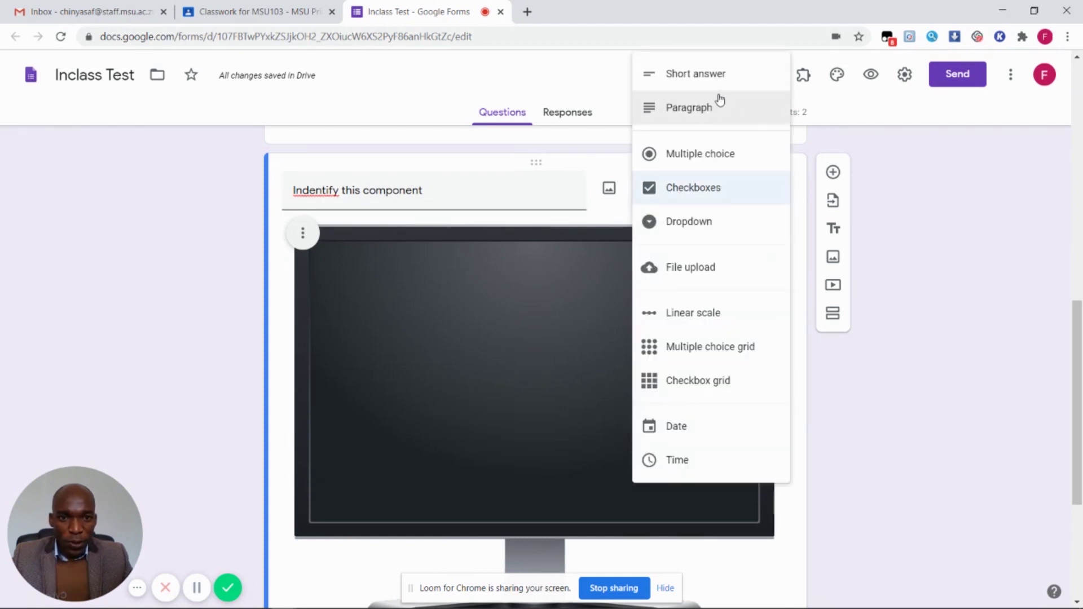
pyautogui.click(705, 75)
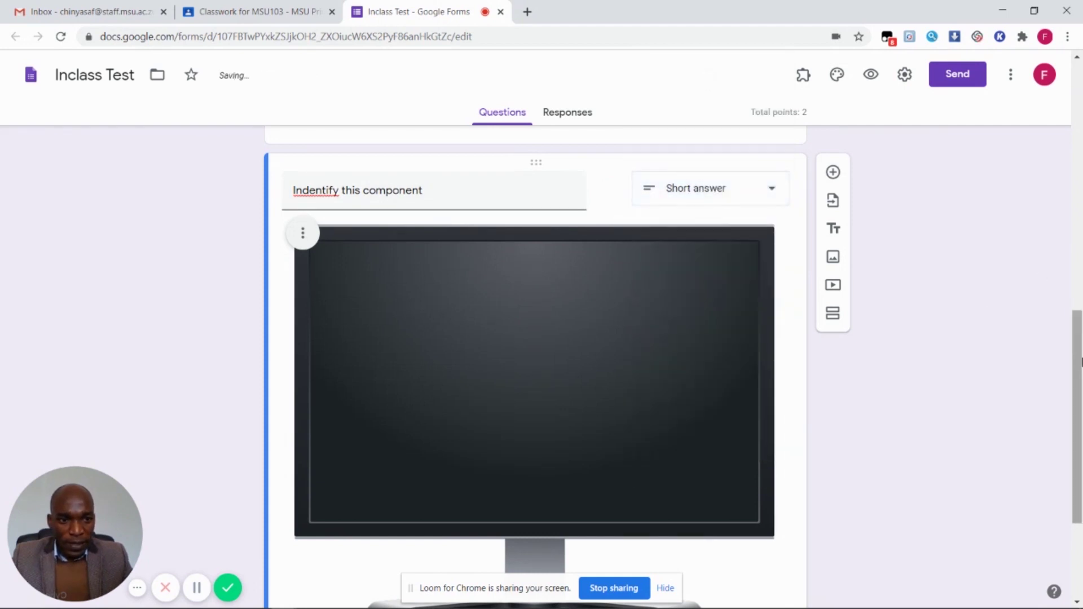
# Accept 'monitor' and 'screen' as correct answers and mark all other answers incorrect
pyautogui.scroll(-3, 1081, 361)
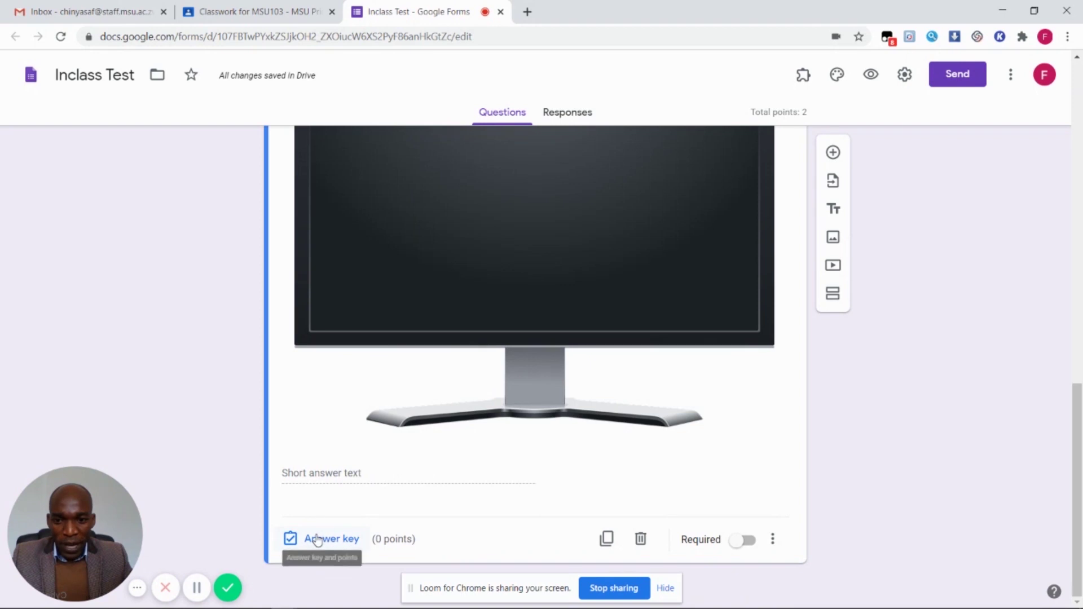
pyautogui.click(318, 539)
pyautogui.scroll(-3, 1074, 427)
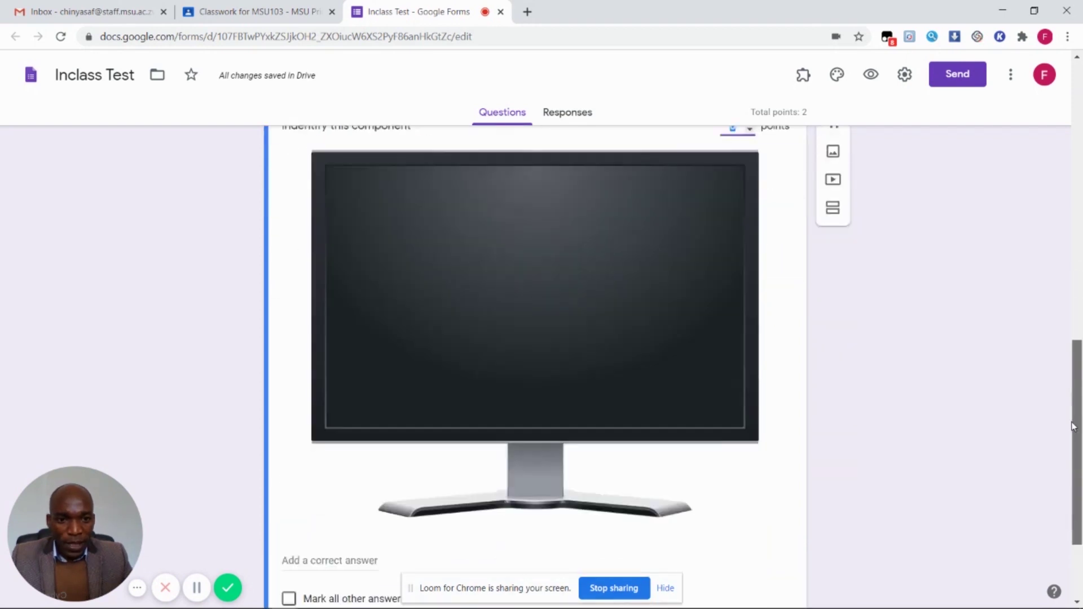
pyautogui.scroll(-2, 1074, 427)
pyautogui.click(312, 465)
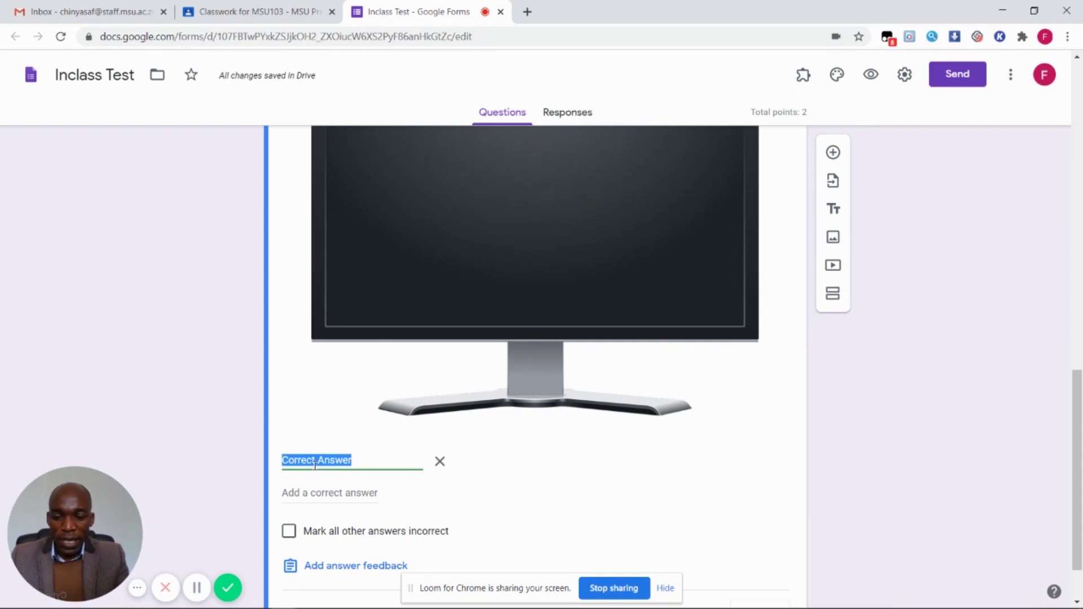
pyautogui.write('monitor')
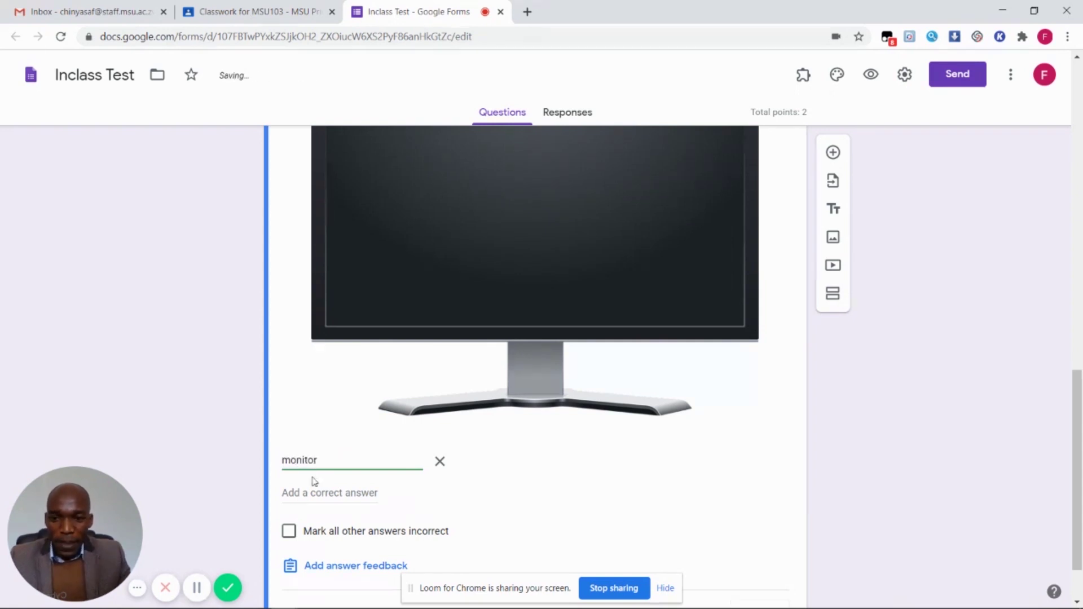
pyautogui.press('Return')
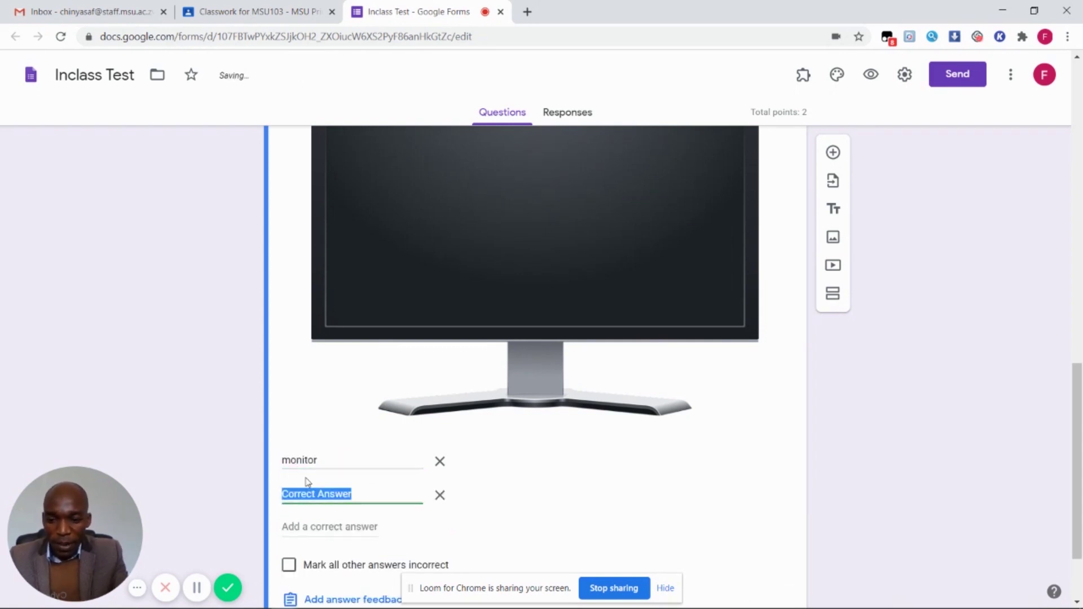
pyautogui.write('screen')
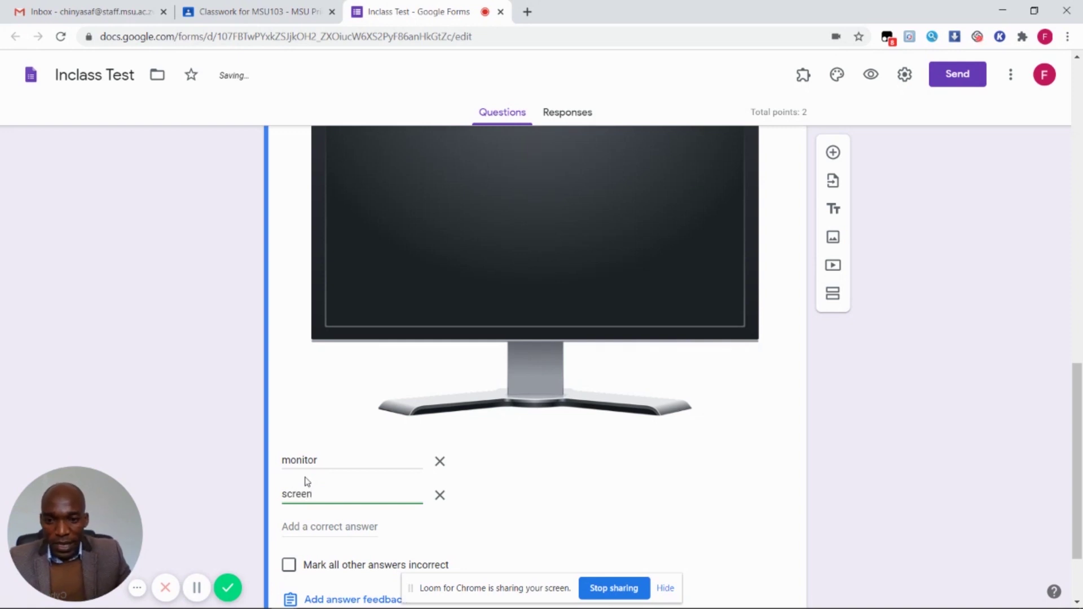
pyautogui.scroll(-2, 732, 446)
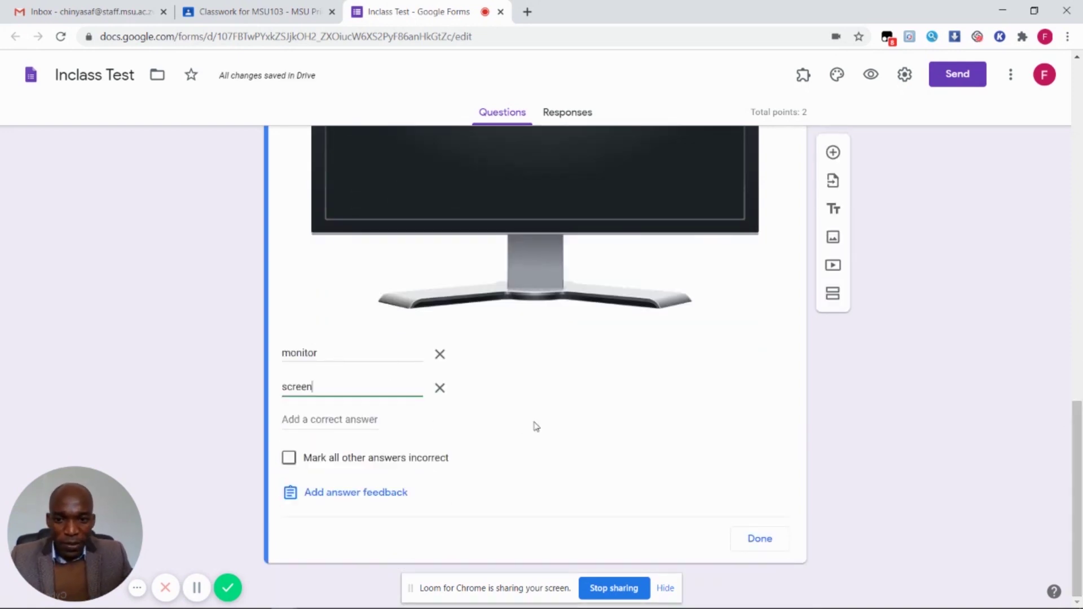
pyautogui.click(288, 459)
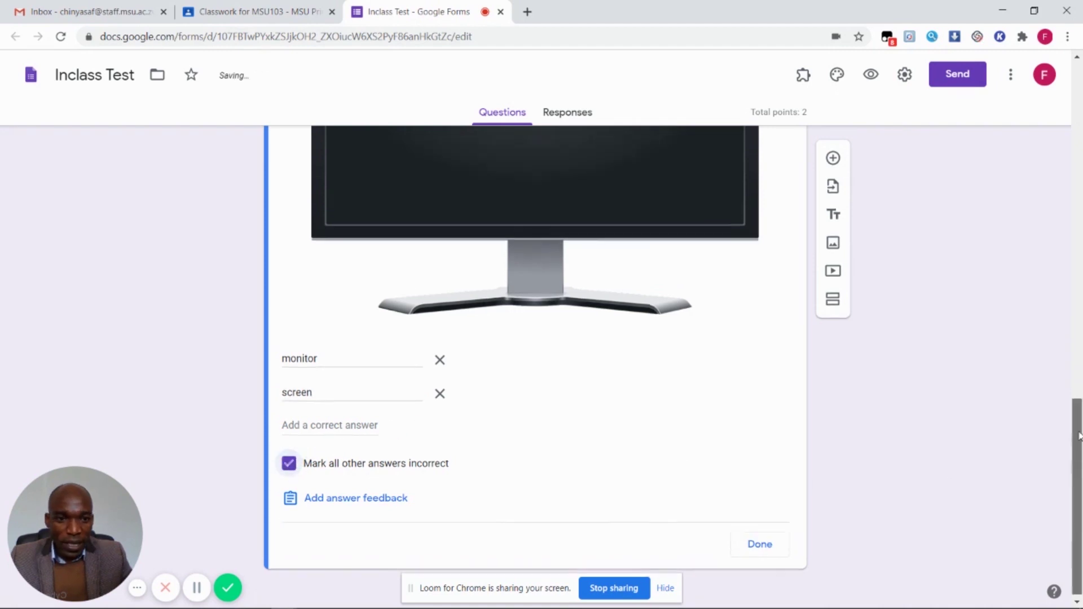
# Set the monitor question to 2 points and close the answer key
pyautogui.scroll(7, 798, 394)
pyautogui.click(751, 373)
pyautogui.click(750, 374)
pyautogui.moveTo(1079, 357); pyautogui.dragTo(1081, 514)
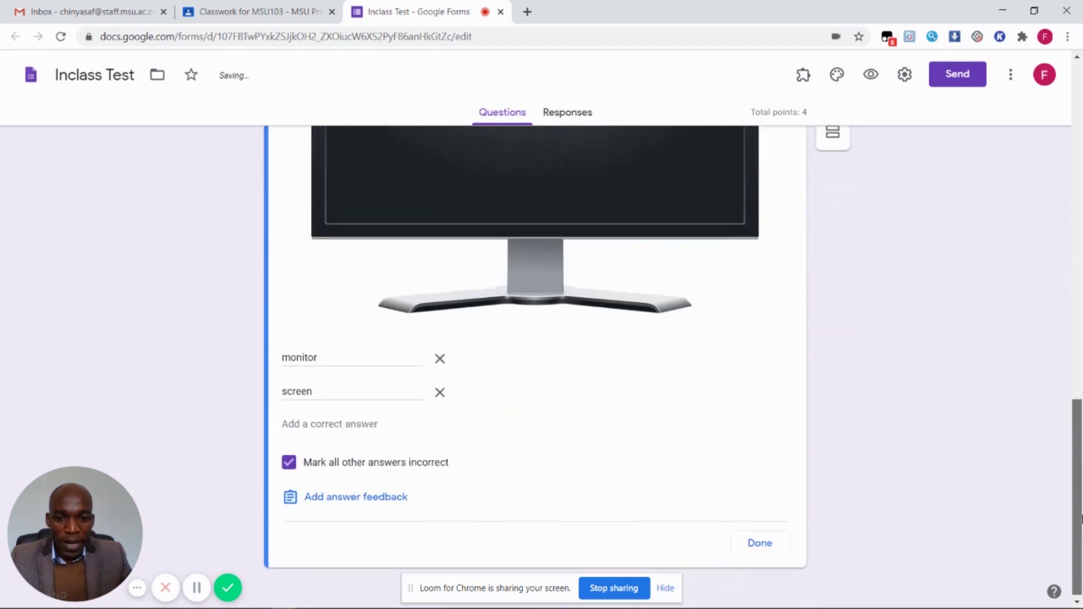
pyautogui.click(760, 549)
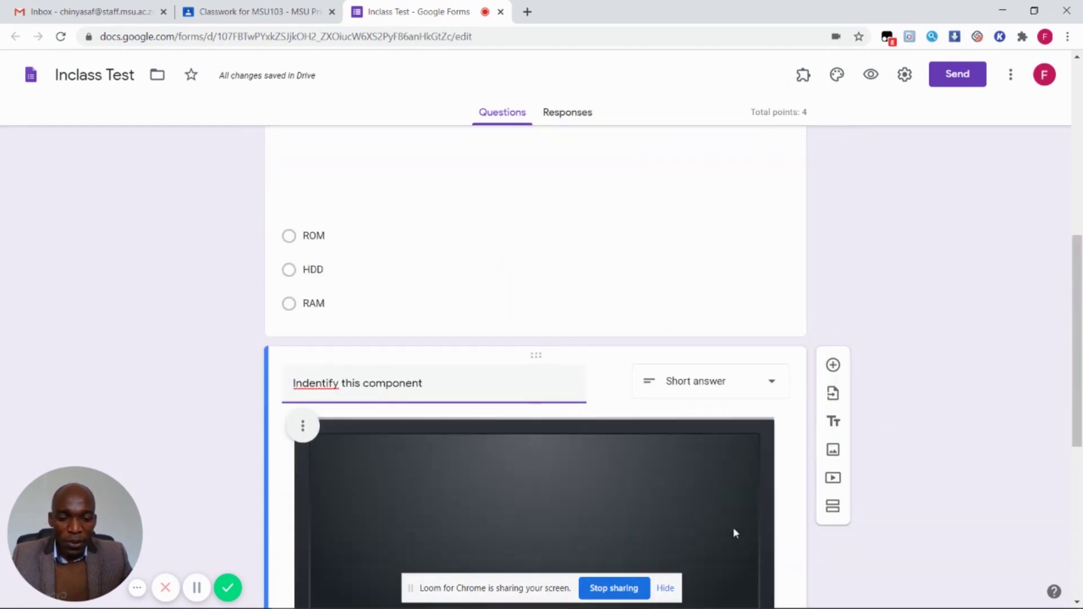
# Add a Checkboxes question titled 'Identify a memory component' and start adding an Option 1 image
pyautogui.scroll(-4, 1066, 395)
pyautogui.click(834, 154)
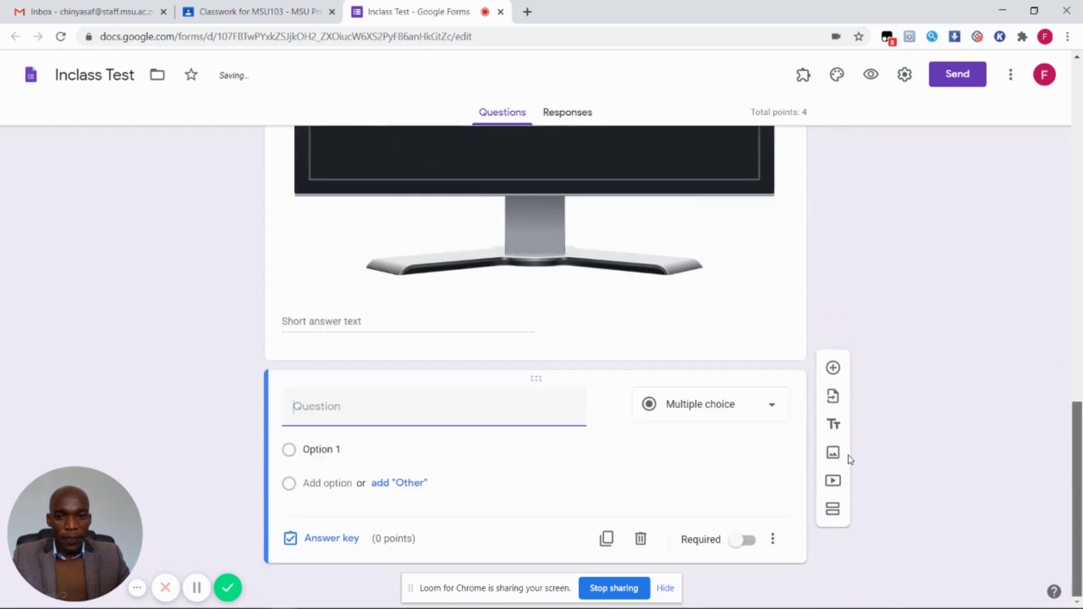
pyautogui.click(408, 405)
pyautogui.write('Ident')
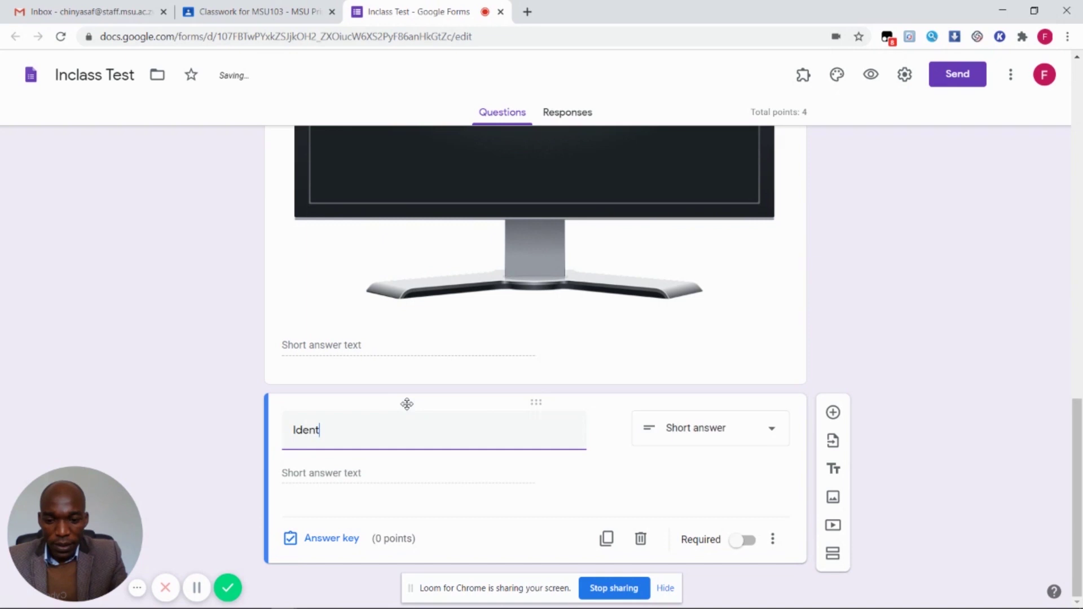
pyautogui.write('ify a memo')
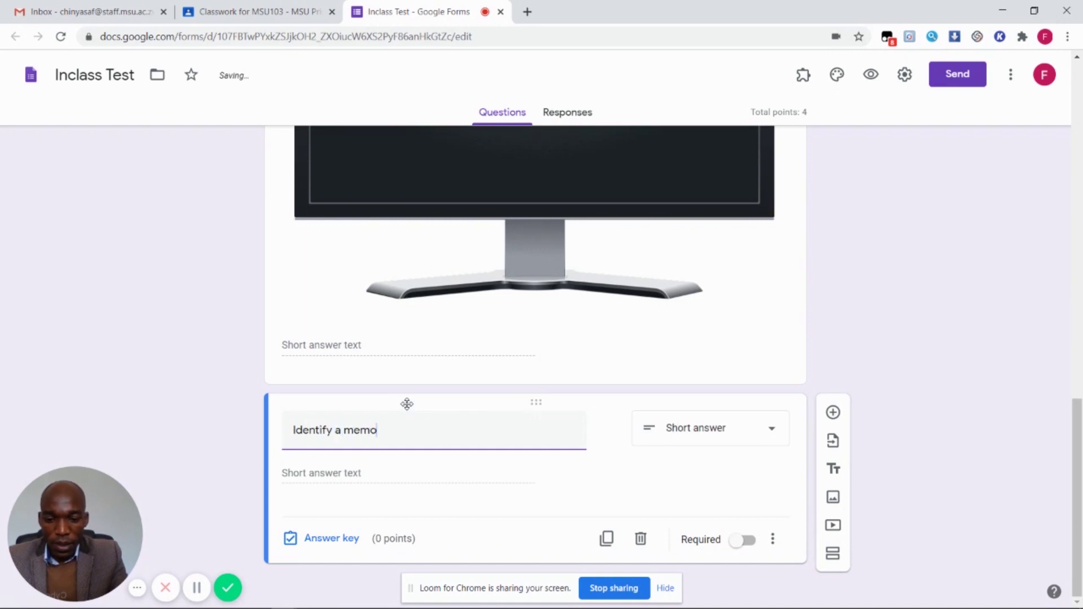
pyautogui.write('ry component')
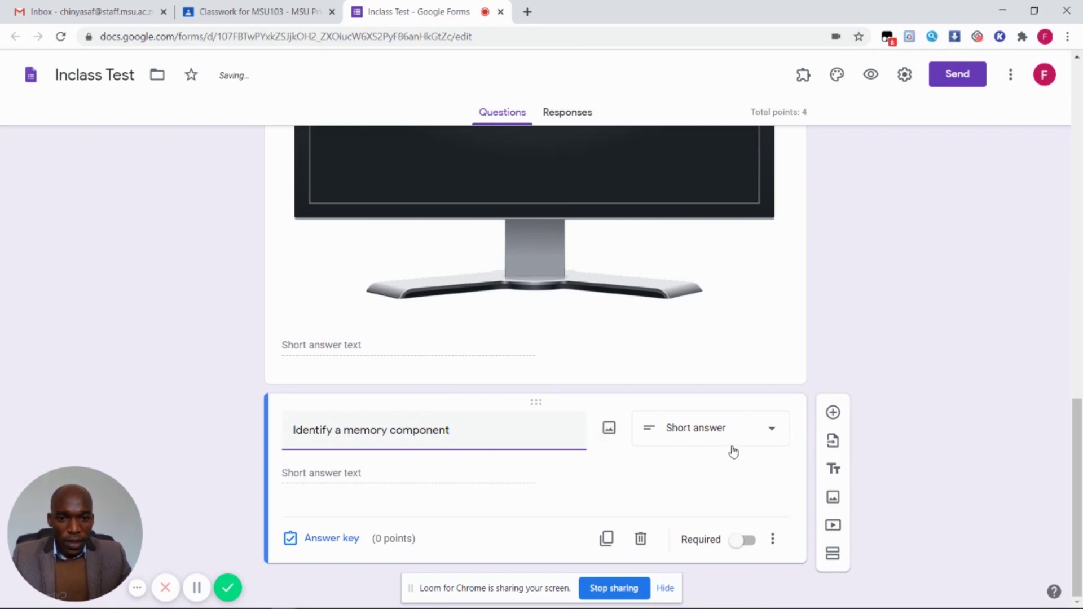
pyautogui.click(768, 434)
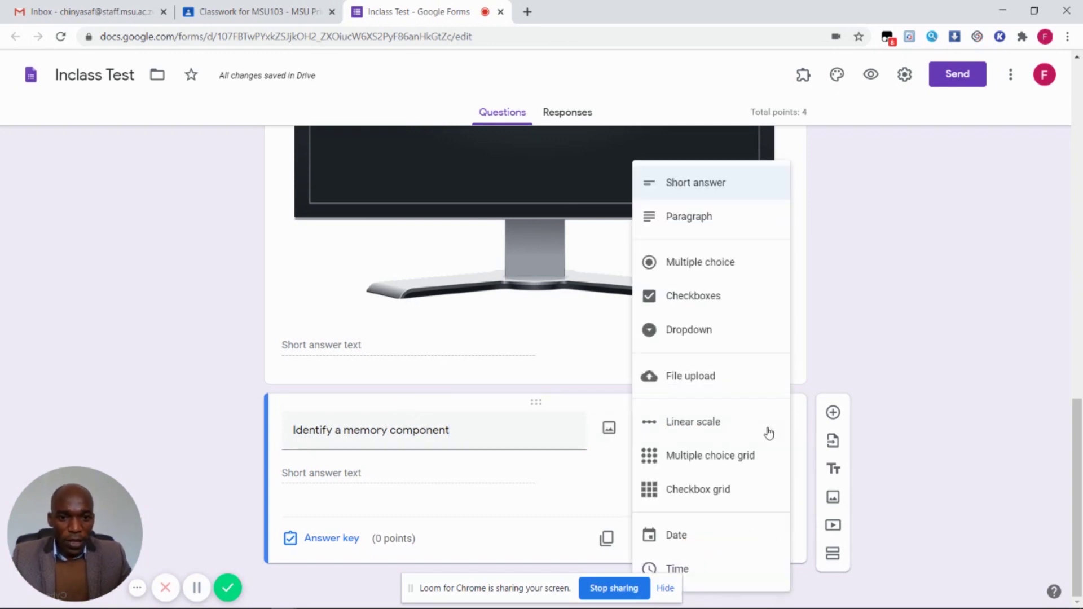
pyautogui.click(698, 297)
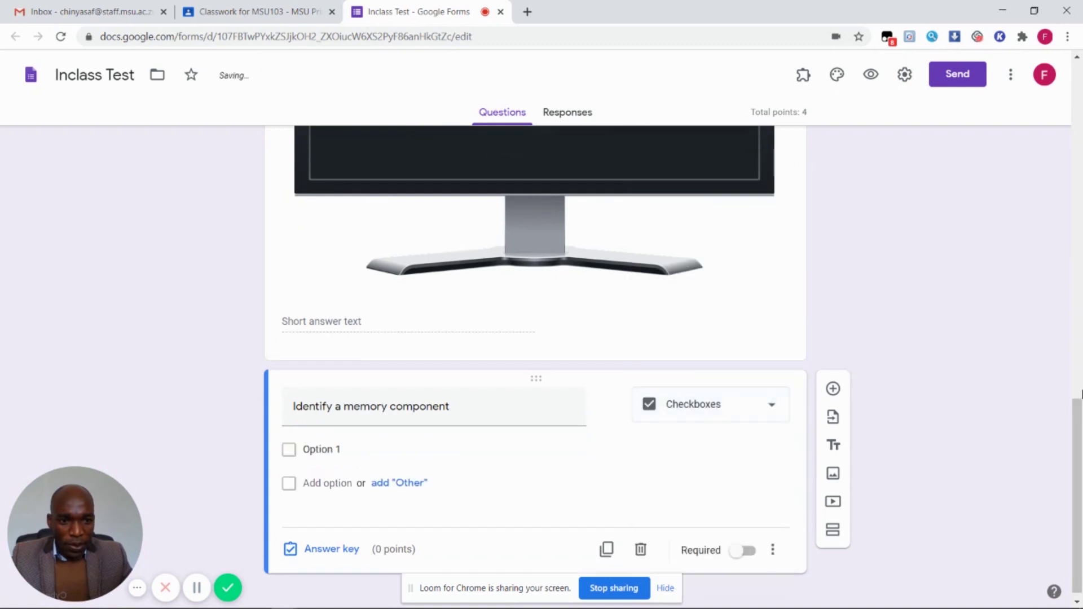
pyautogui.click(340, 439)
pyautogui.click(739, 442)
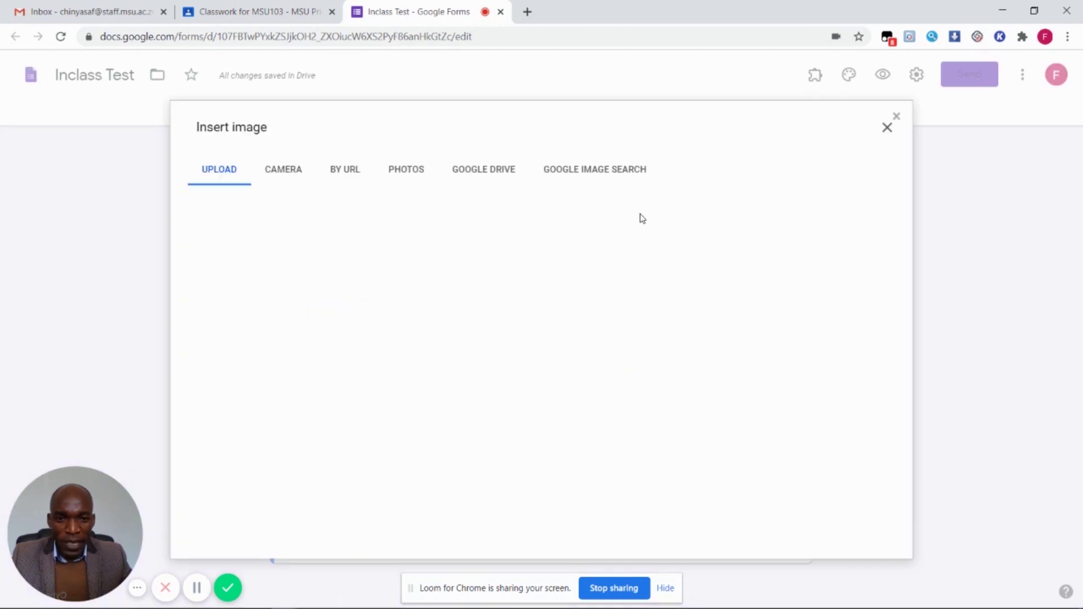
# Put a hard drive picture from a web search for 'hdd' on Option 1
pyautogui.click(594, 171)
pyautogui.write('hdd')
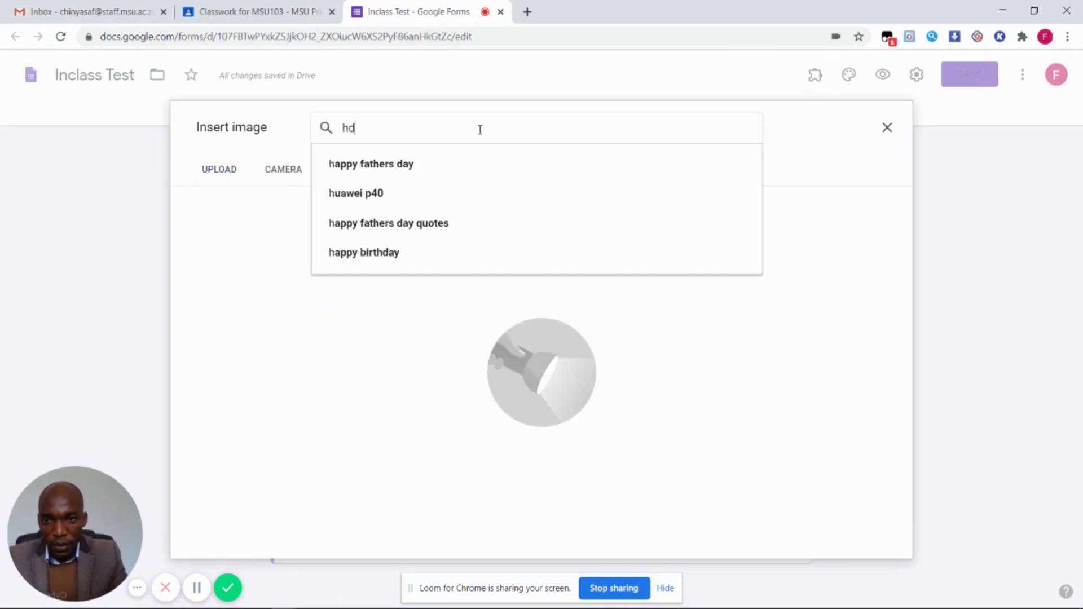
pyautogui.press('Return')
pyautogui.click(503, 417)
pyautogui.click(875, 542)
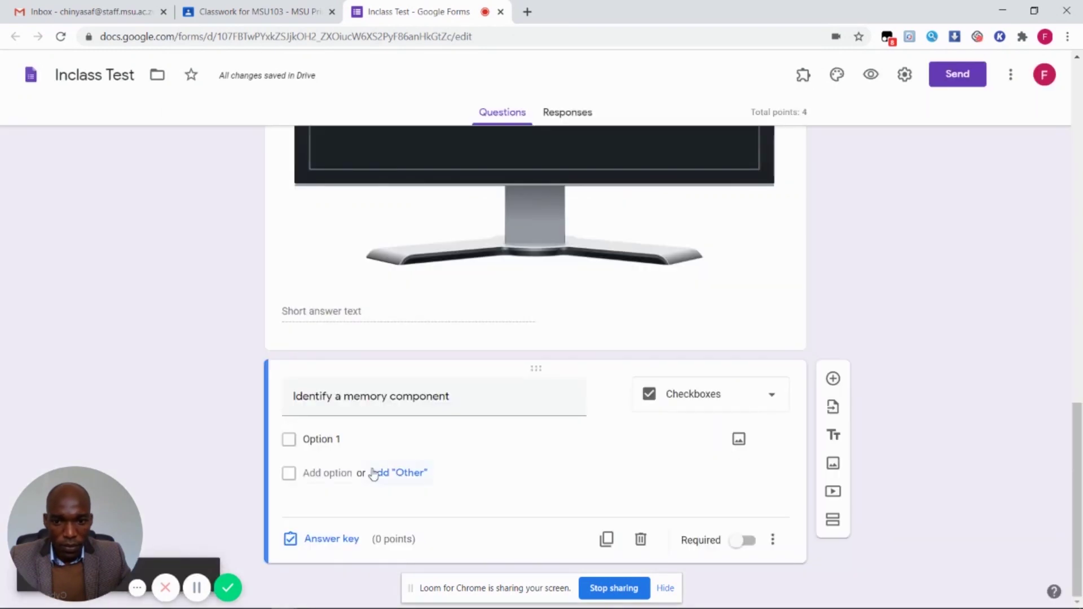
# Add Option 2 with a keyboard picture found by searching 'keyboard'
pyautogui.click(322, 475)
pyautogui.click(739, 473)
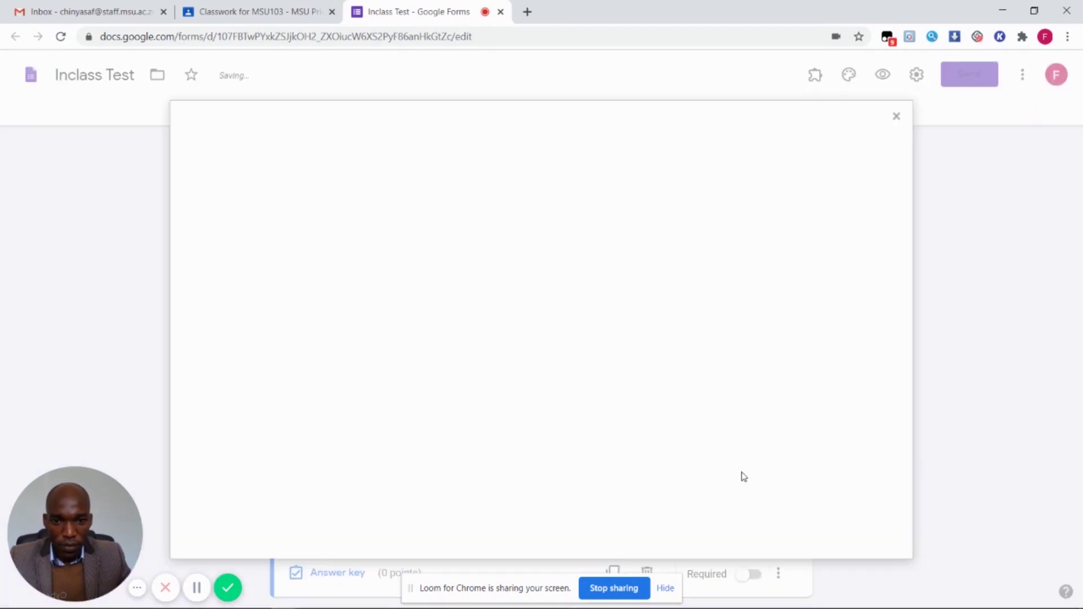
pyautogui.write('keyboard')
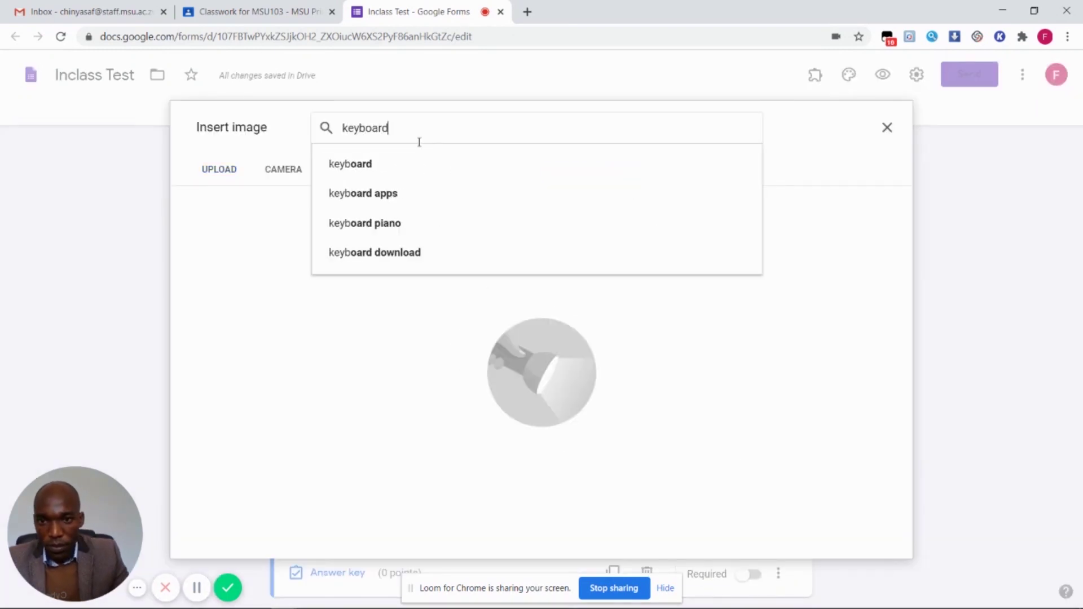
pyautogui.press('Return')
pyautogui.doubleClick(427, 228)
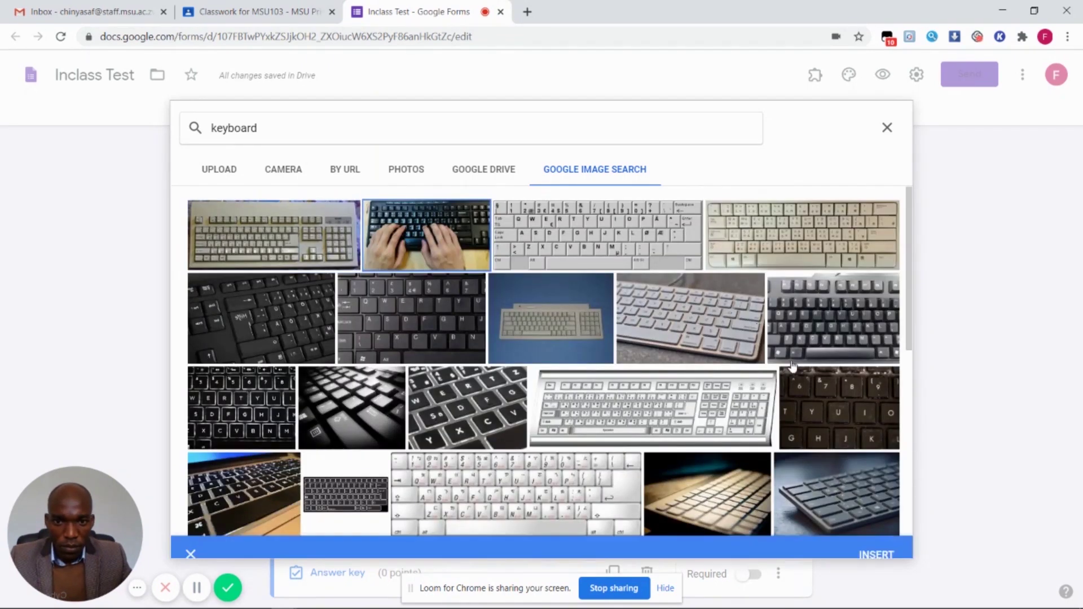
# Add Option 3 with a computer mouse picture found by searching 'mouse'
pyautogui.scroll(-2, 1076, 440)
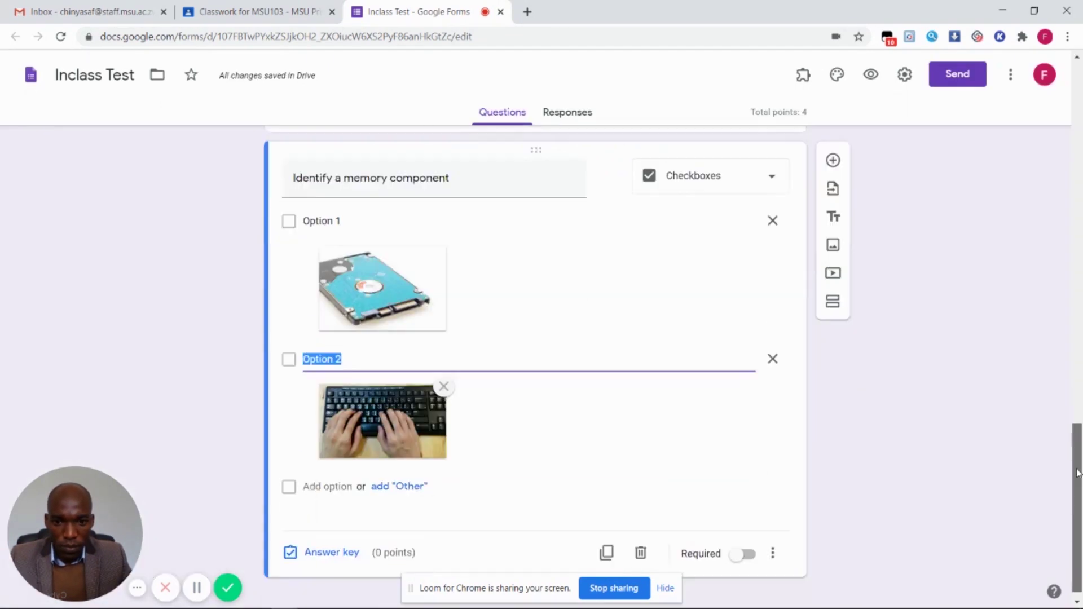
pyautogui.click(739, 473)
pyautogui.click(573, 177)
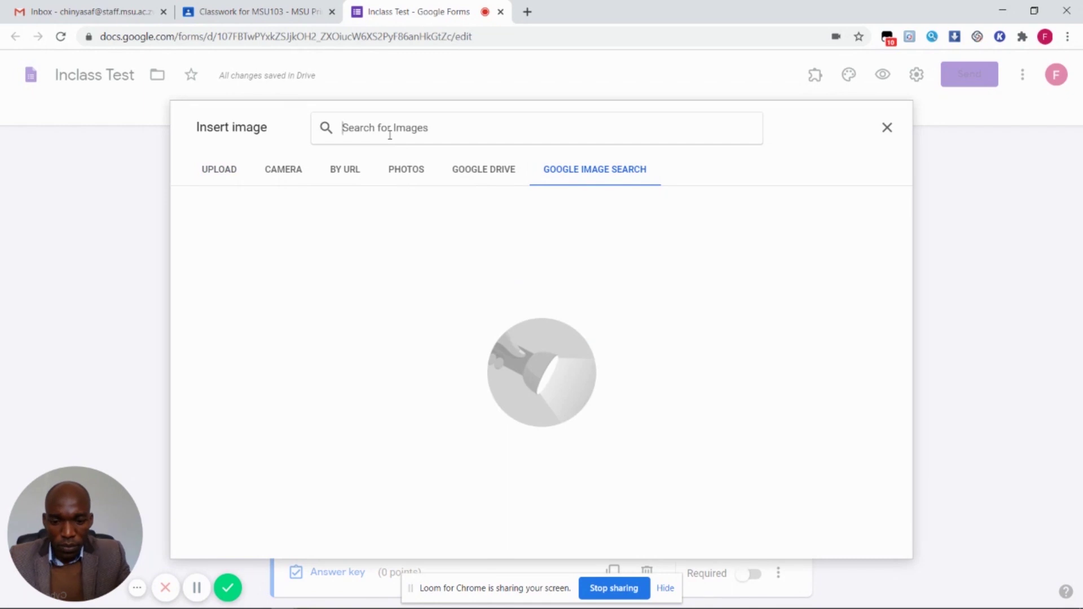
pyautogui.write('mouse')
pyautogui.press('Return')
pyautogui.click(251, 496)
pyautogui.click(872, 540)
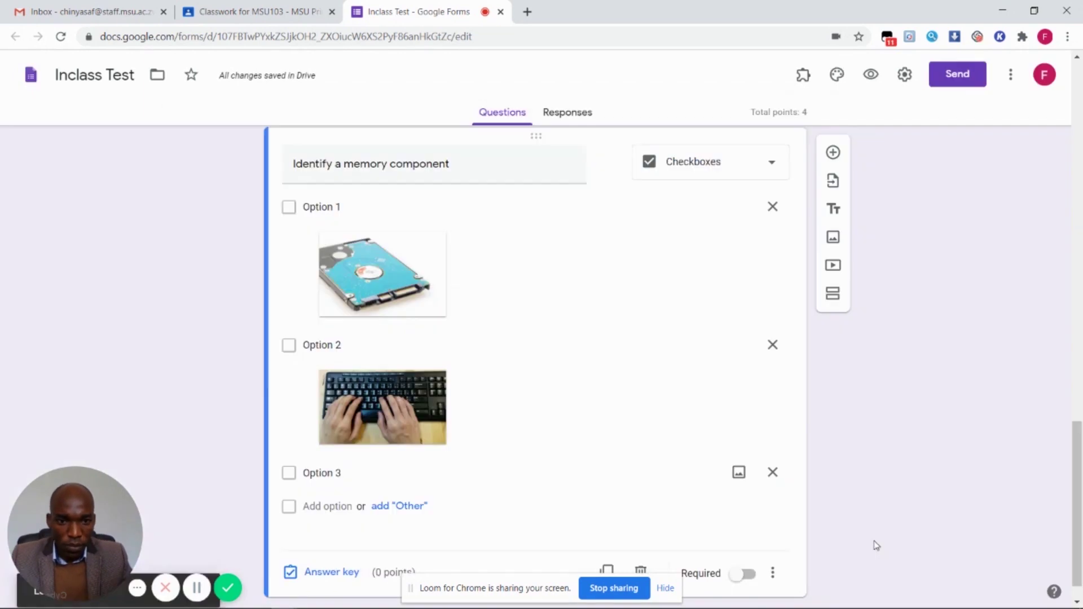
pyautogui.scroll(-2, 1077, 508)
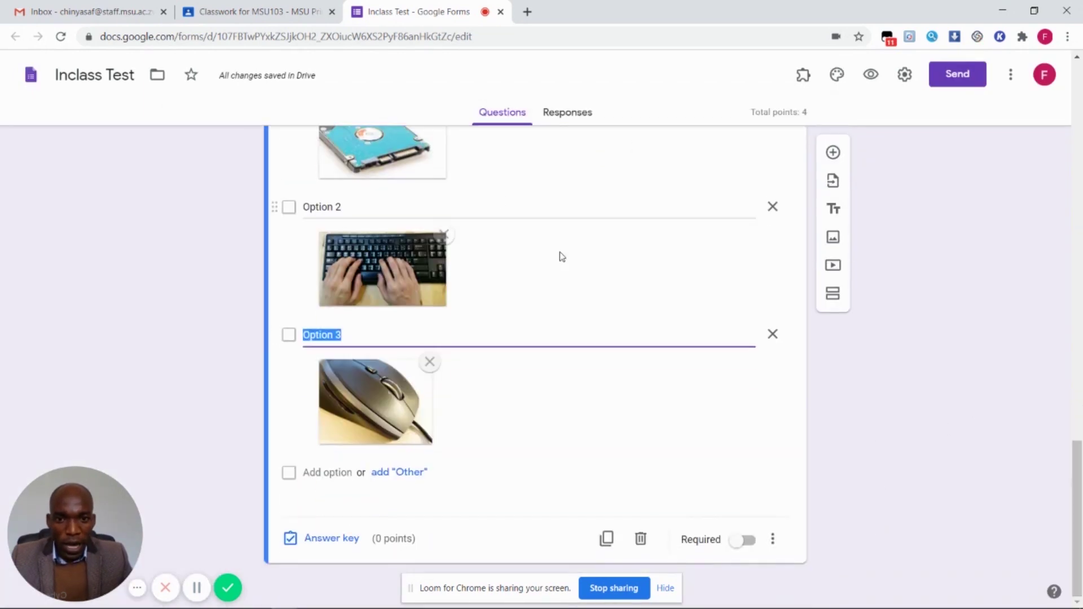
pyautogui.click(339, 540)
# Mark Option 1 (hard drive) correct, give the question 2 points, and close the answer key
pyautogui.click(295, 484)
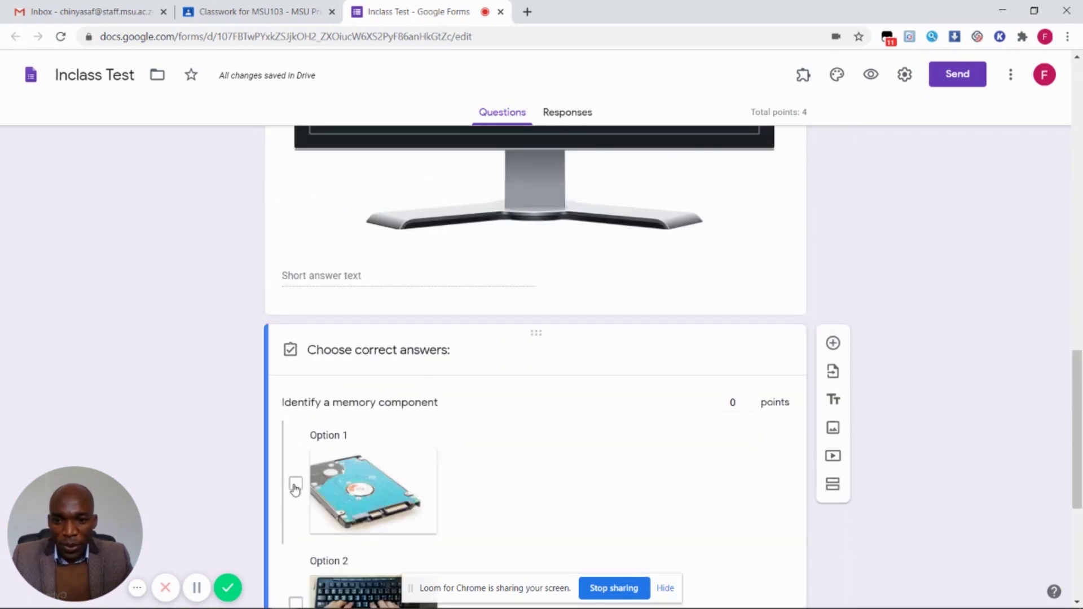
pyautogui.click(750, 399)
pyautogui.click(750, 399)
pyautogui.moveTo(1072, 402); pyautogui.dragTo(1079, 517)
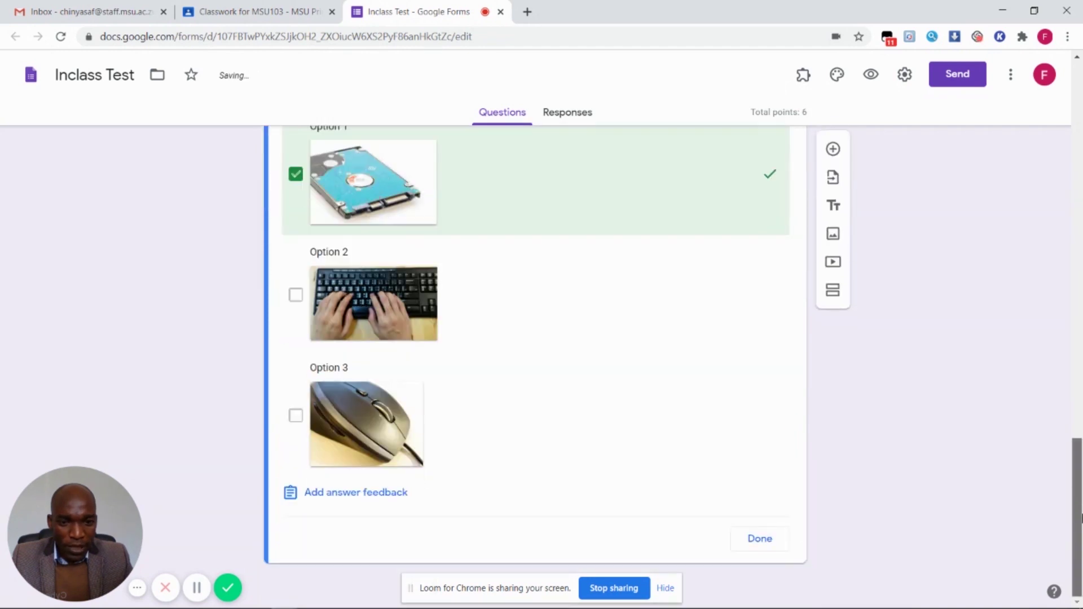
pyautogui.click(759, 538)
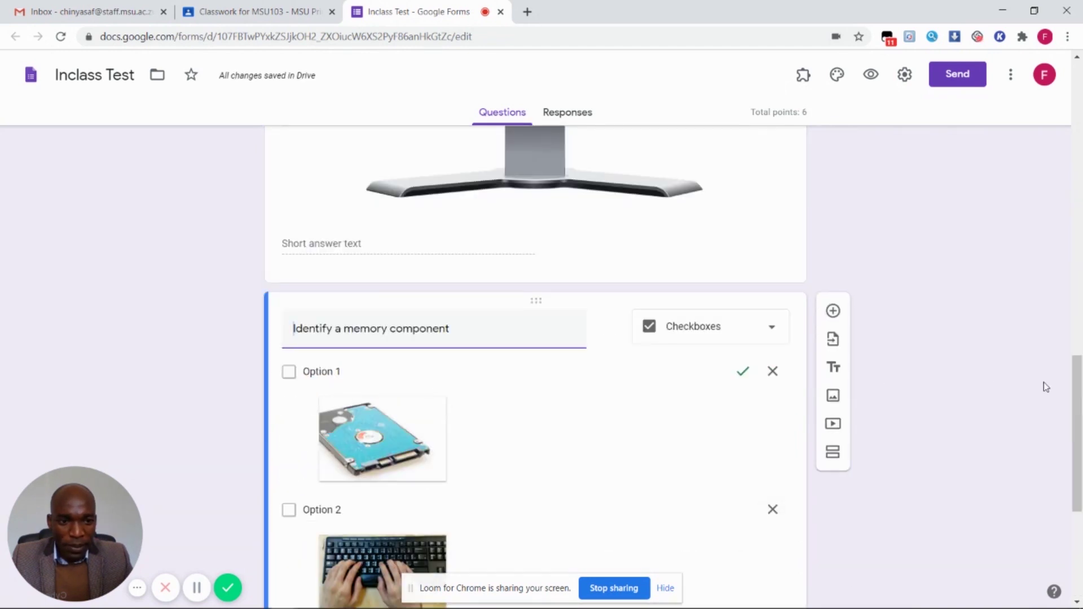
pyautogui.moveTo(1075, 405); pyautogui.dragTo(1076, 149)
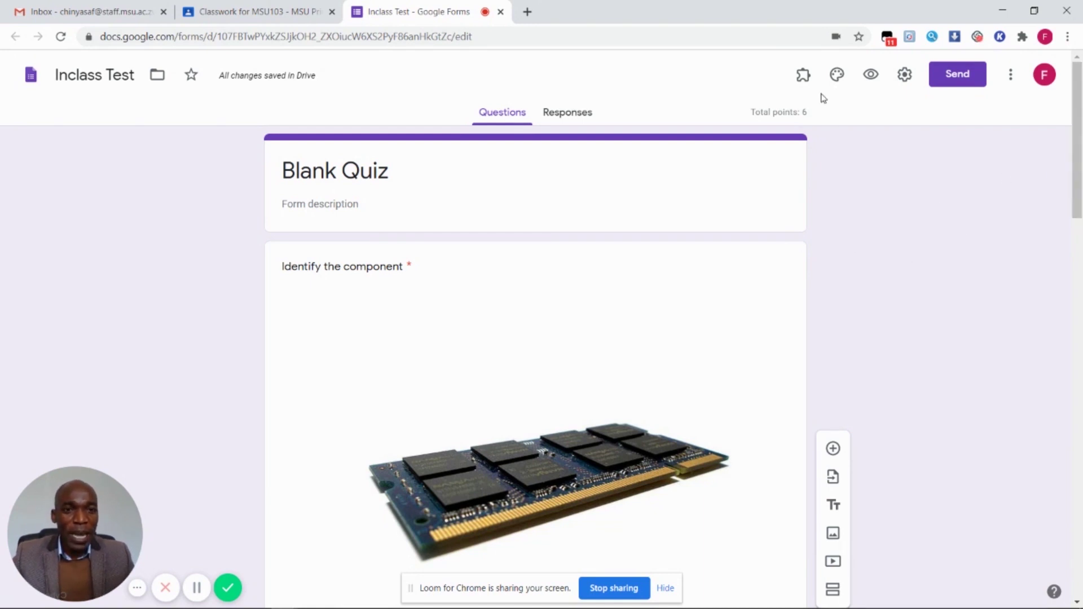
# Launch the formLimiter add-on and choose a 'date and time' limit type
pyautogui.click(803, 75)
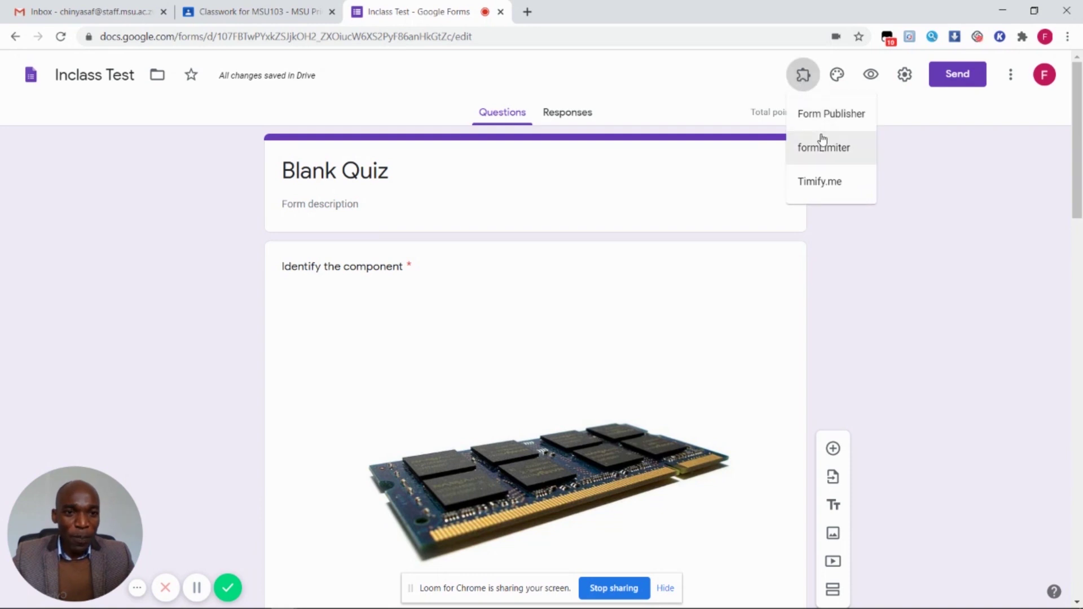
pyautogui.click(823, 155)
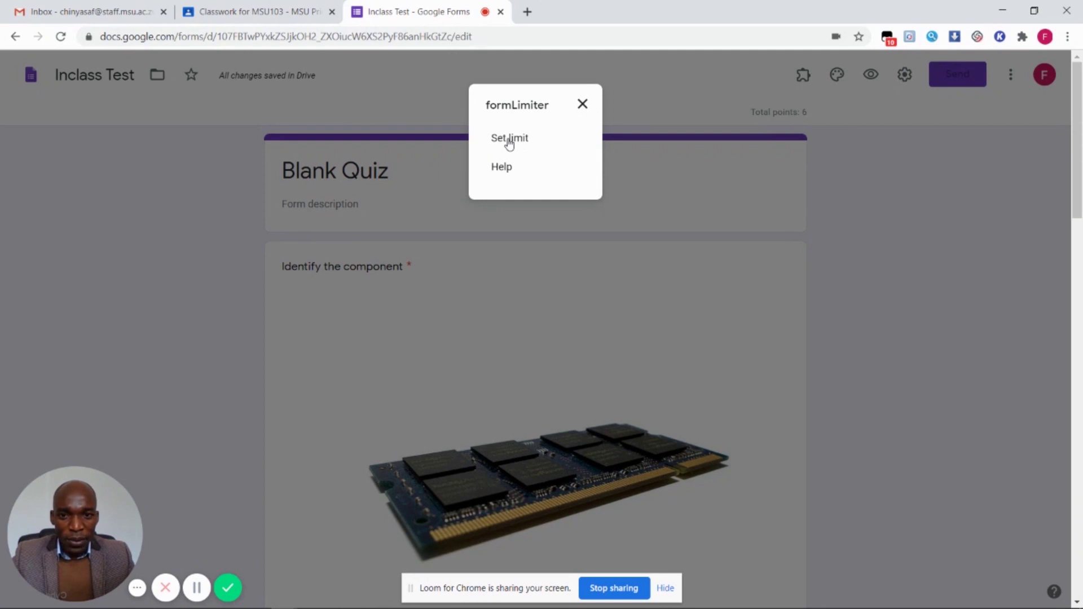
pyautogui.click(510, 141)
pyautogui.click(925, 324)
pyautogui.click(905, 375)
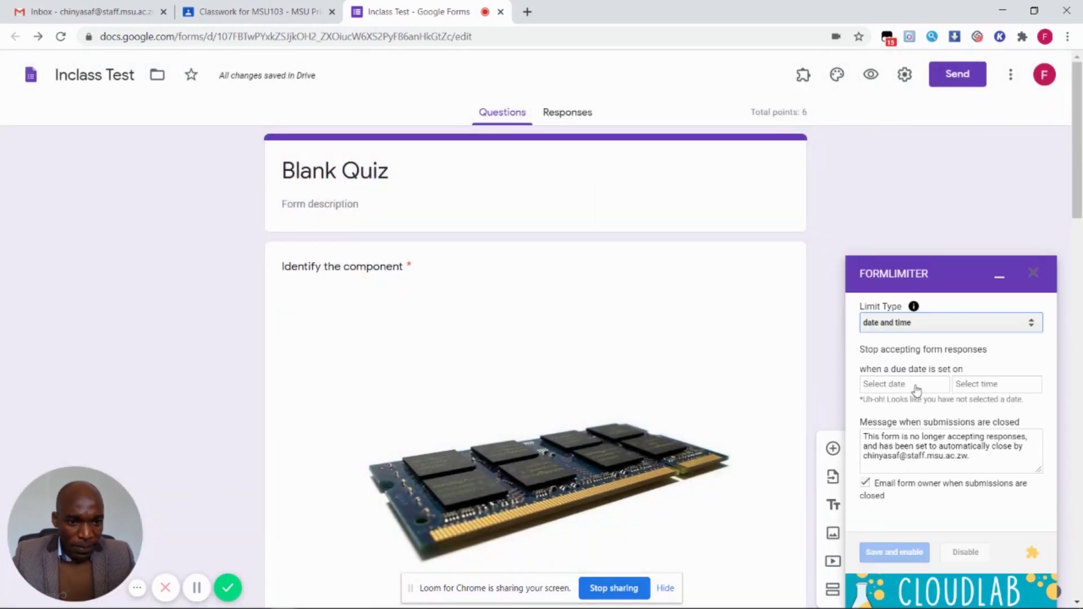
# Set the response deadline to 07/18/2020 at 10:30 AM, save and enable it, and close the sidebar
pyautogui.click(917, 387)
pyautogui.click(1036, 493)
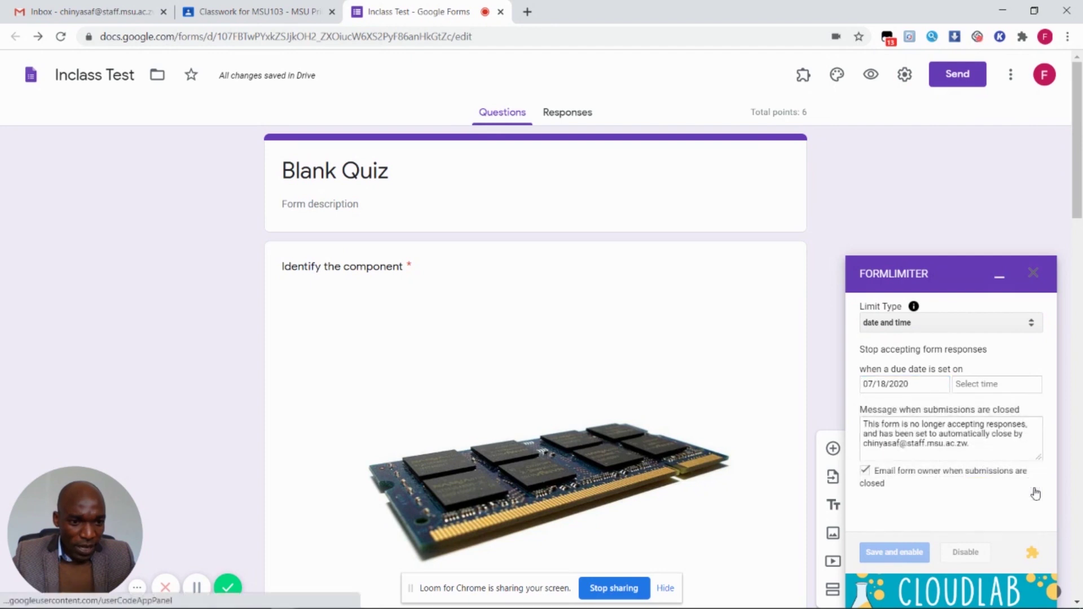
pyautogui.click(976, 386)
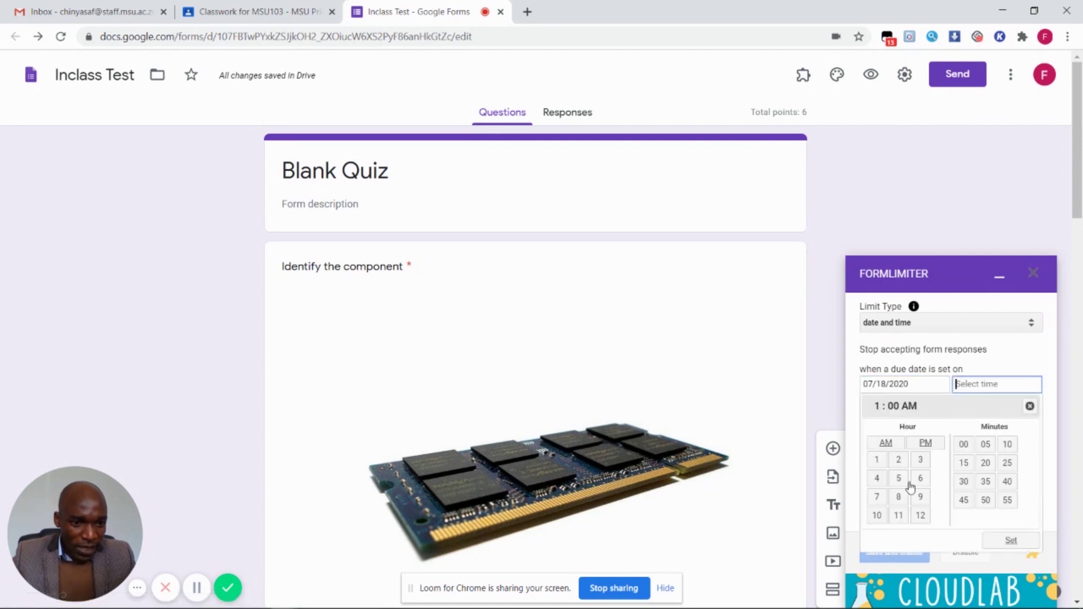
pyautogui.click(877, 515)
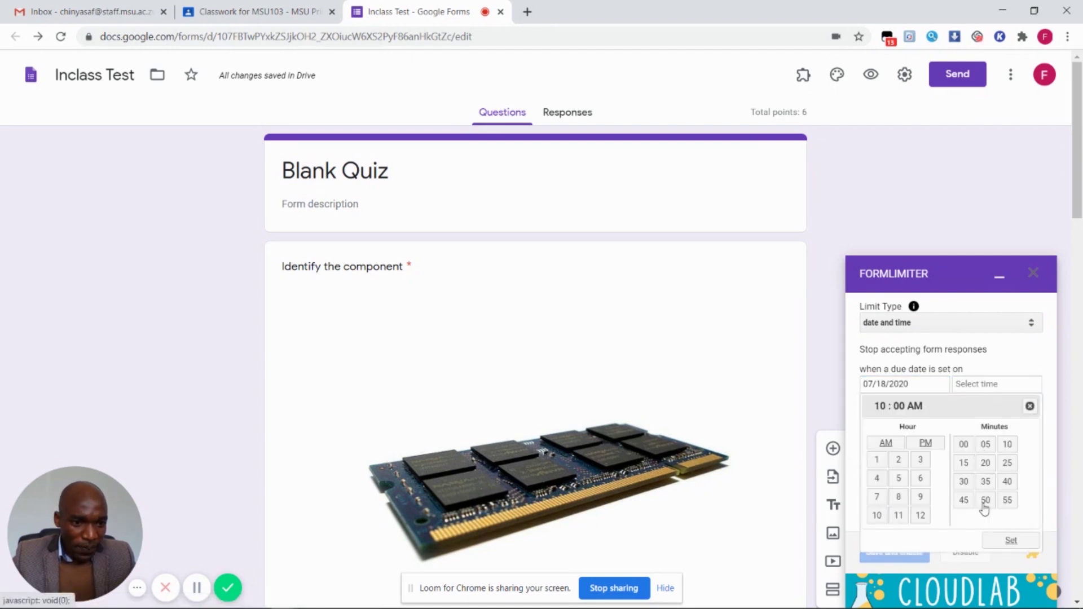
pyautogui.click(1010, 541)
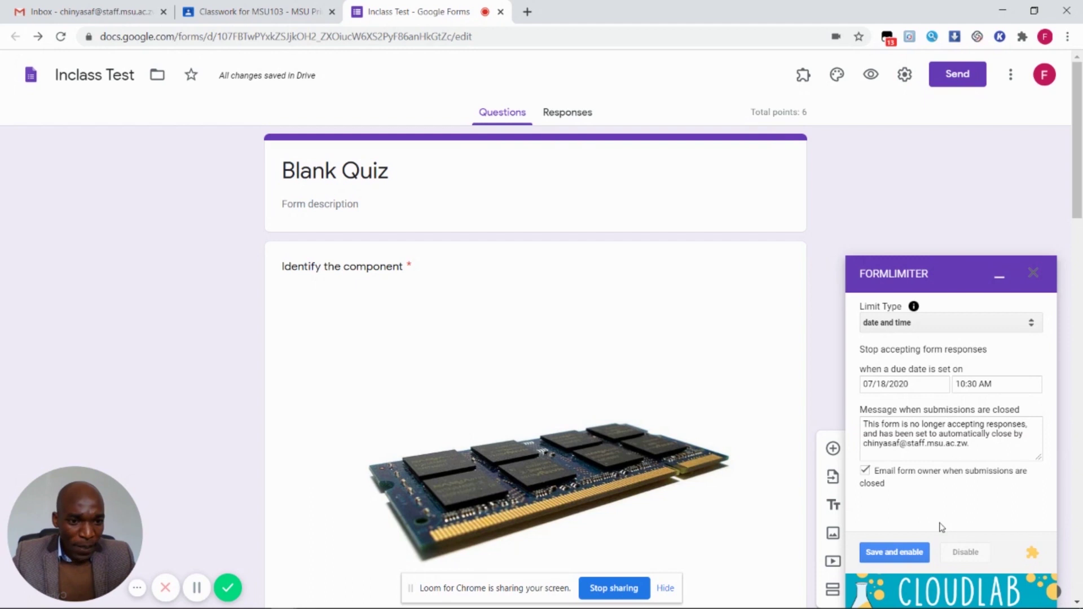
pyautogui.click(889, 556)
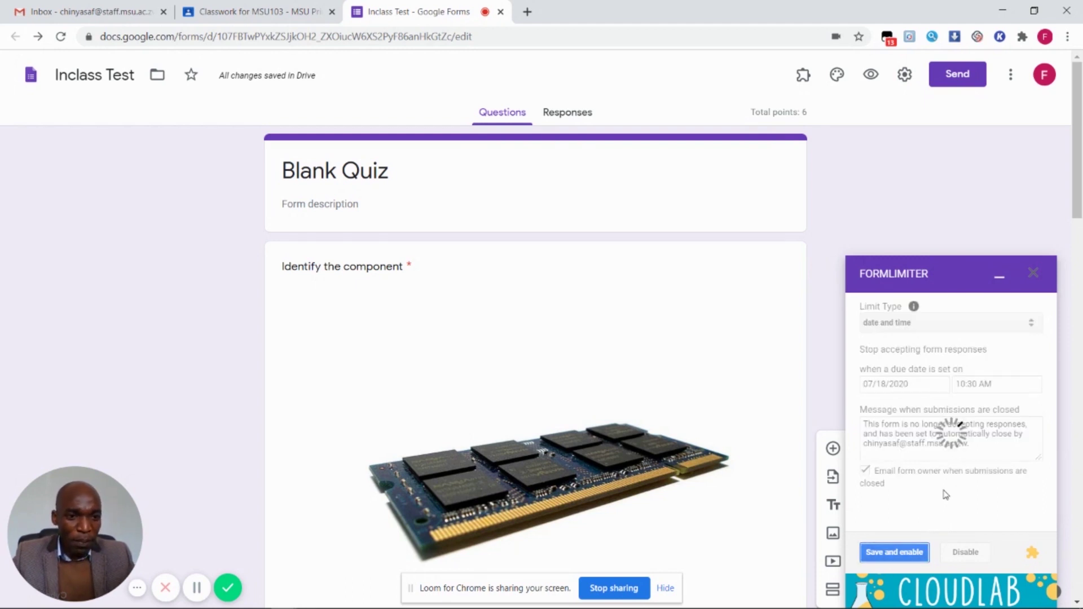
pyautogui.click(1033, 273)
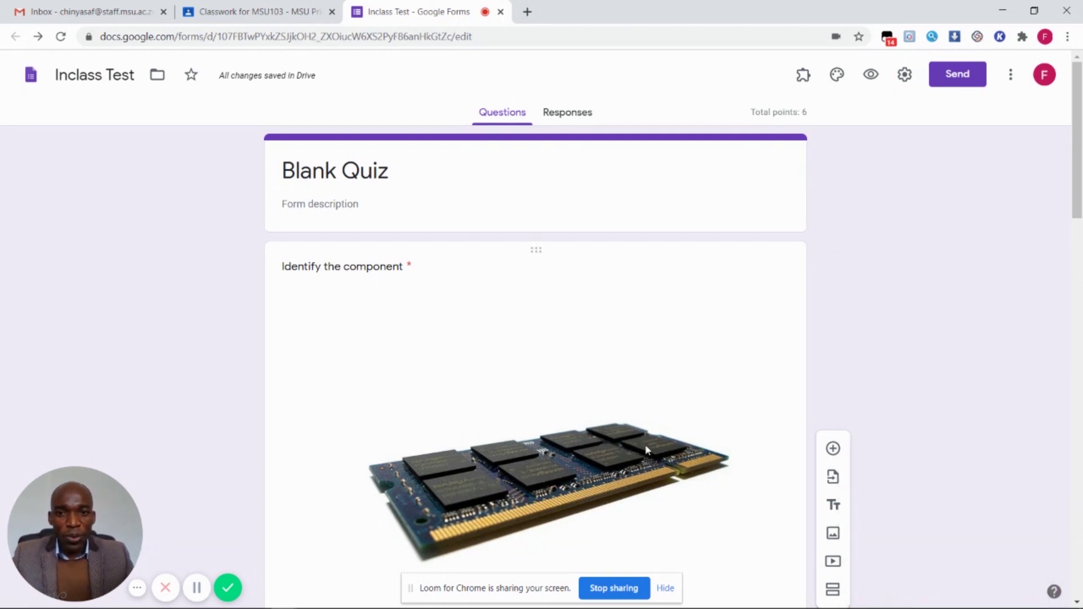
# Return to the Classroom assignment and change its points from 100 to 6
pyautogui.click(503, 12)
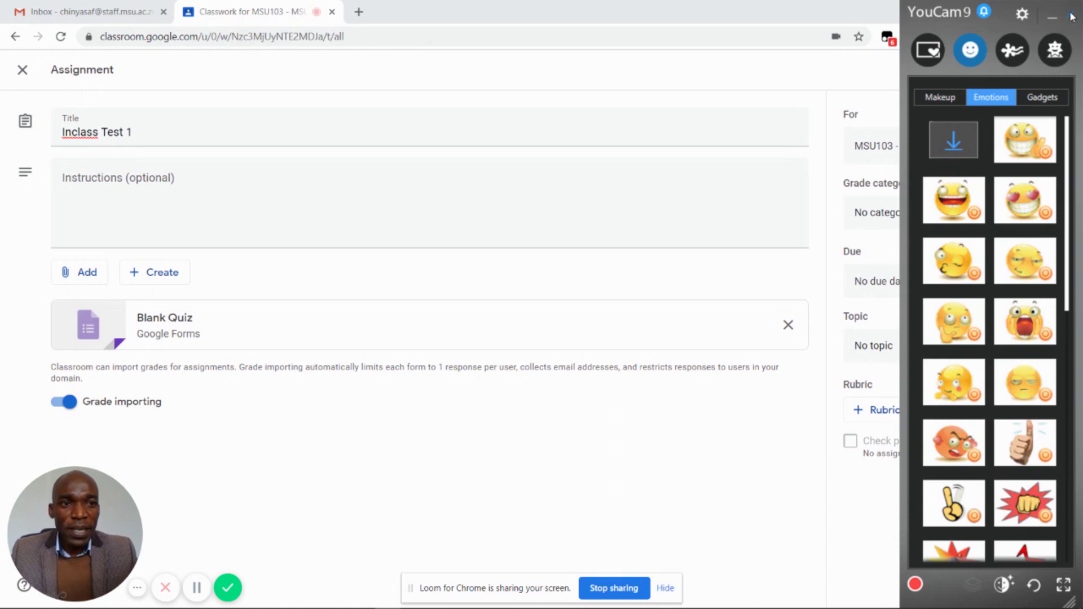
pyautogui.click(244, 159)
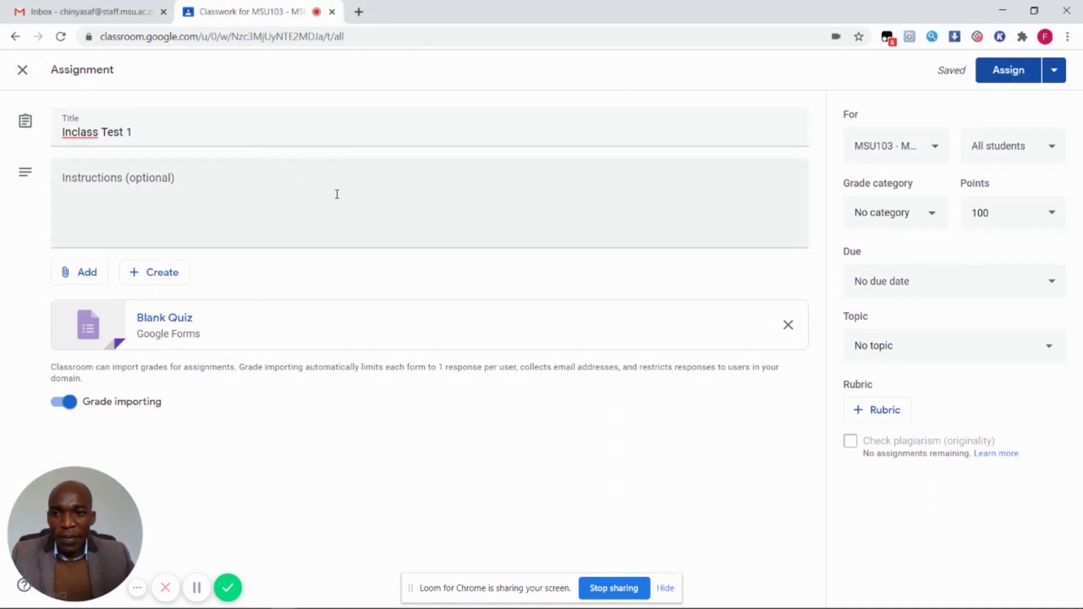
pyautogui.moveTo(1013, 217); pyautogui.dragTo(952, 222)
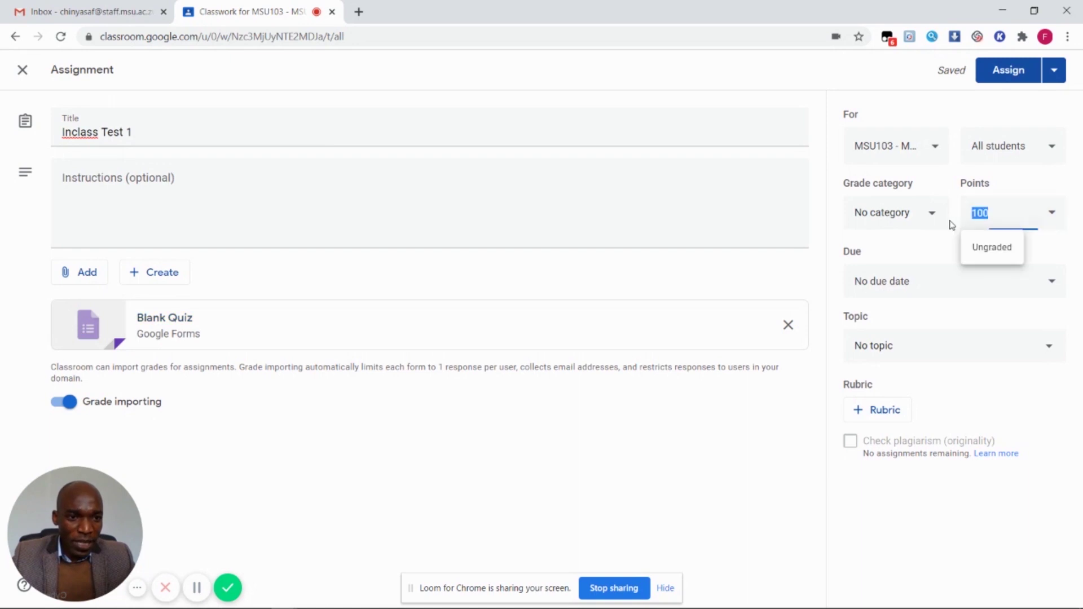
pyautogui.write('6')
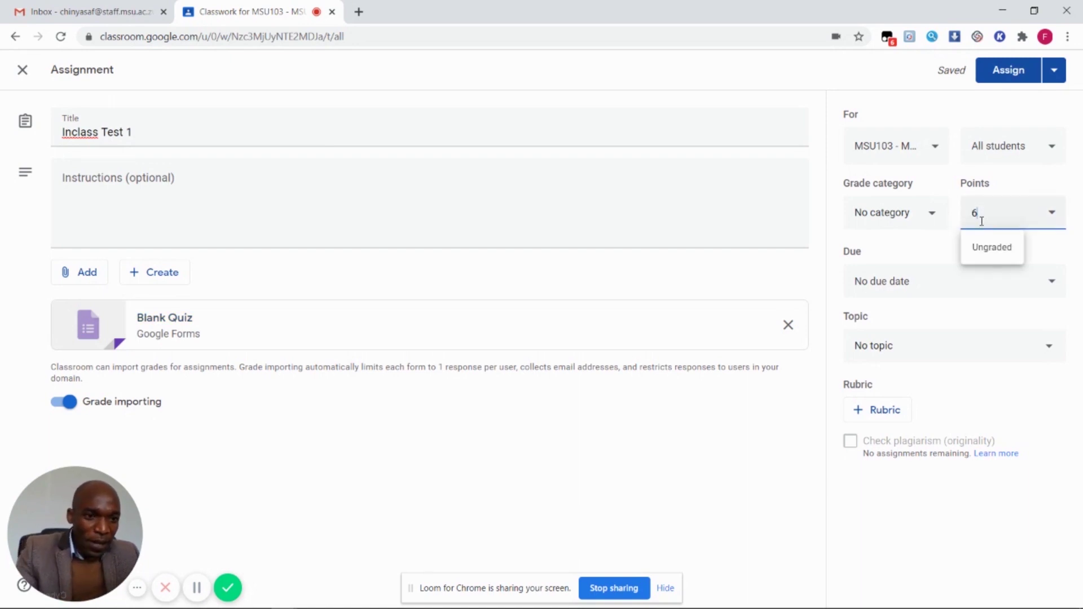
# File the assignment under the topic Chapter 1: Introduction and bring up the posting options
pyautogui.click(1050, 344)
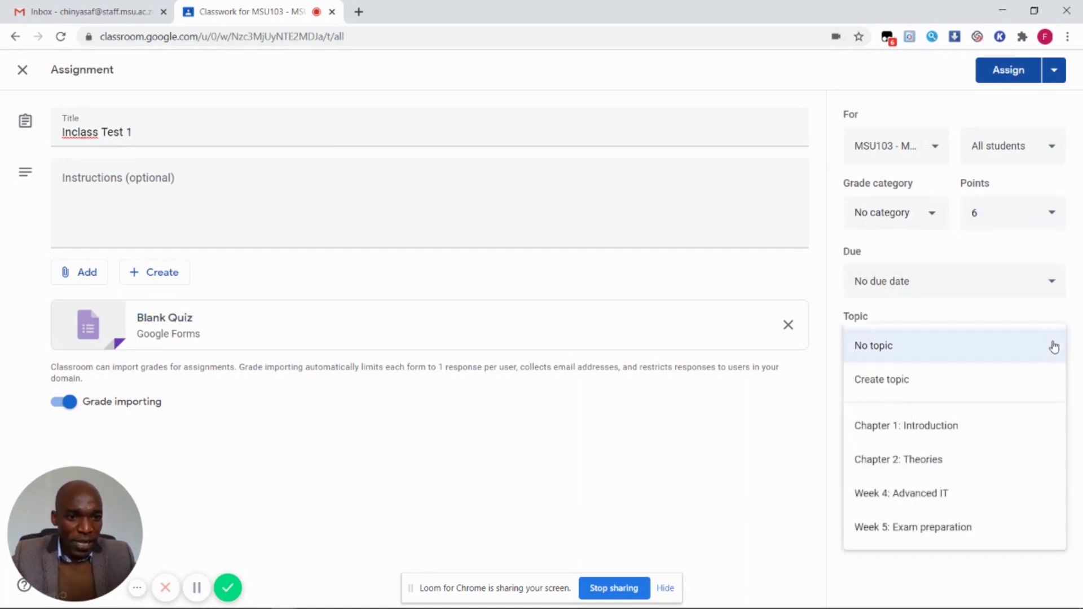
pyautogui.click(939, 433)
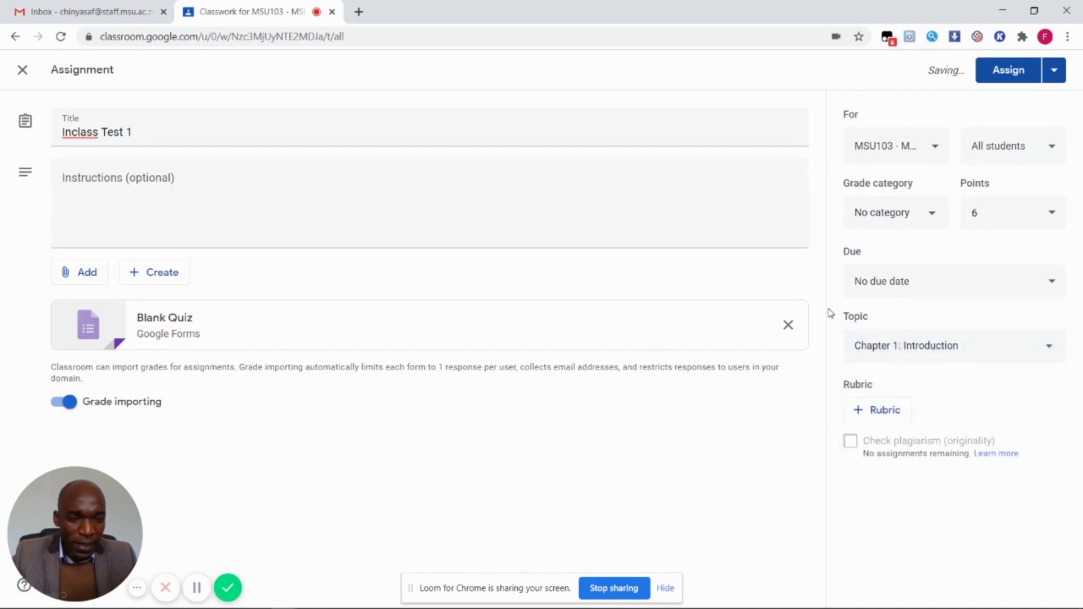
pyautogui.click(1056, 74)
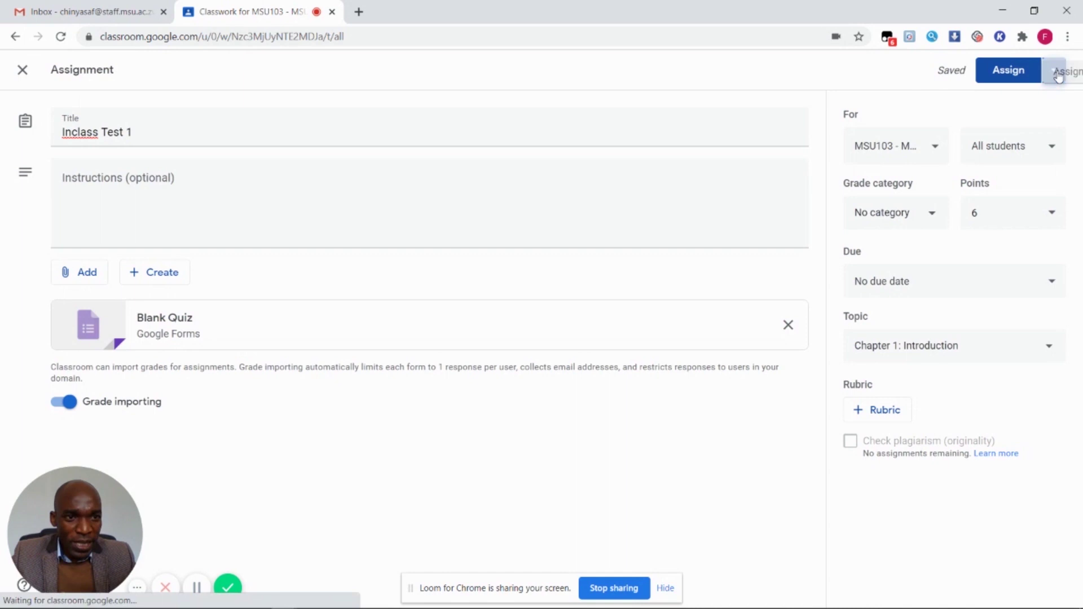
# Schedule Inclass Test 1 for July 18 without a grade category, then expand it to check details
pyautogui.click(1013, 97)
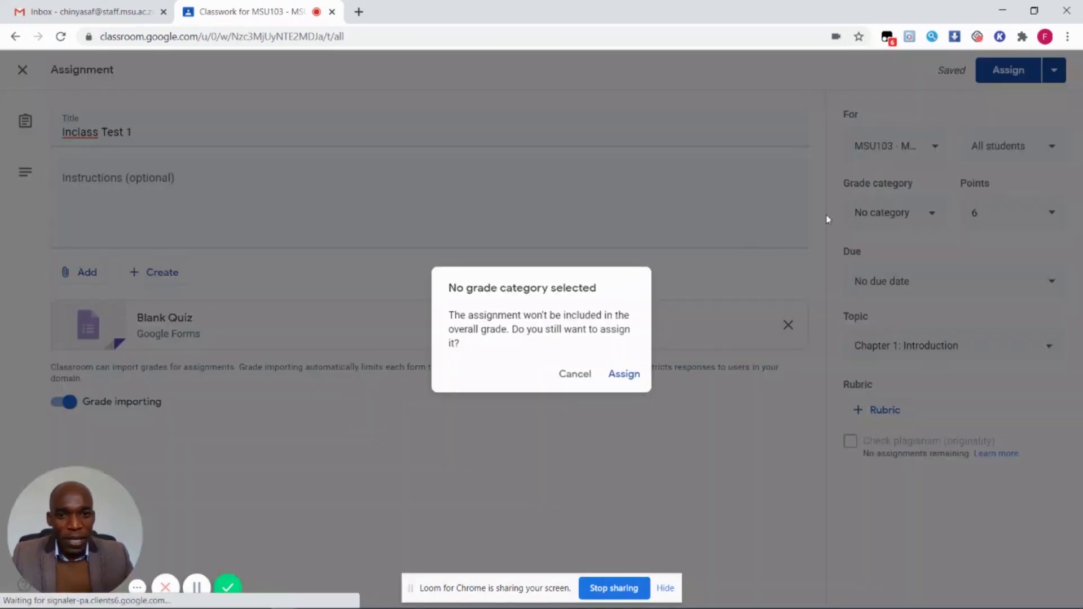
pyautogui.click(624, 375)
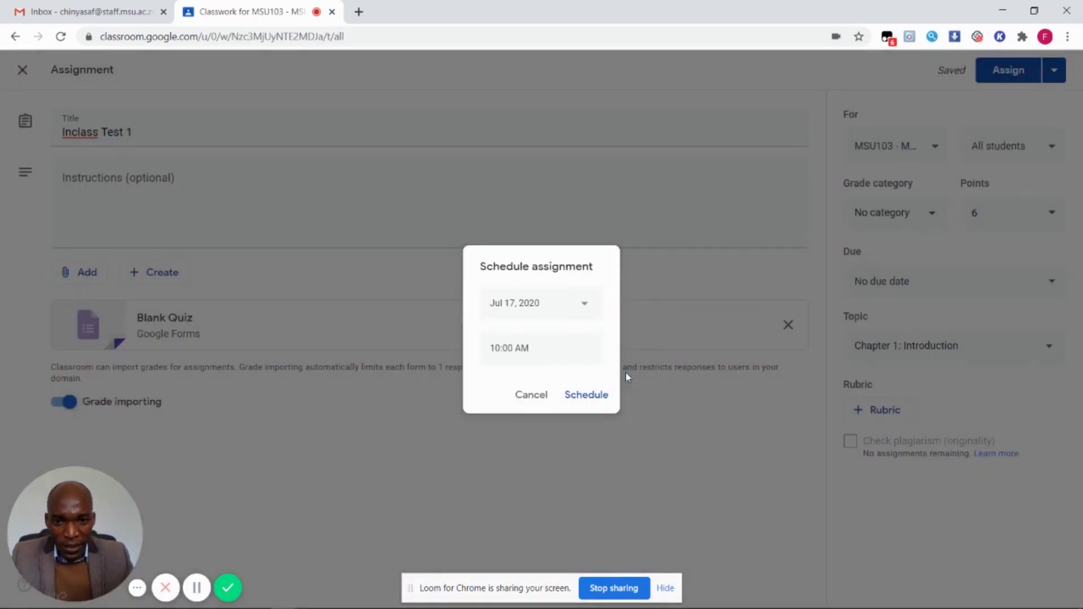
pyautogui.click(580, 306)
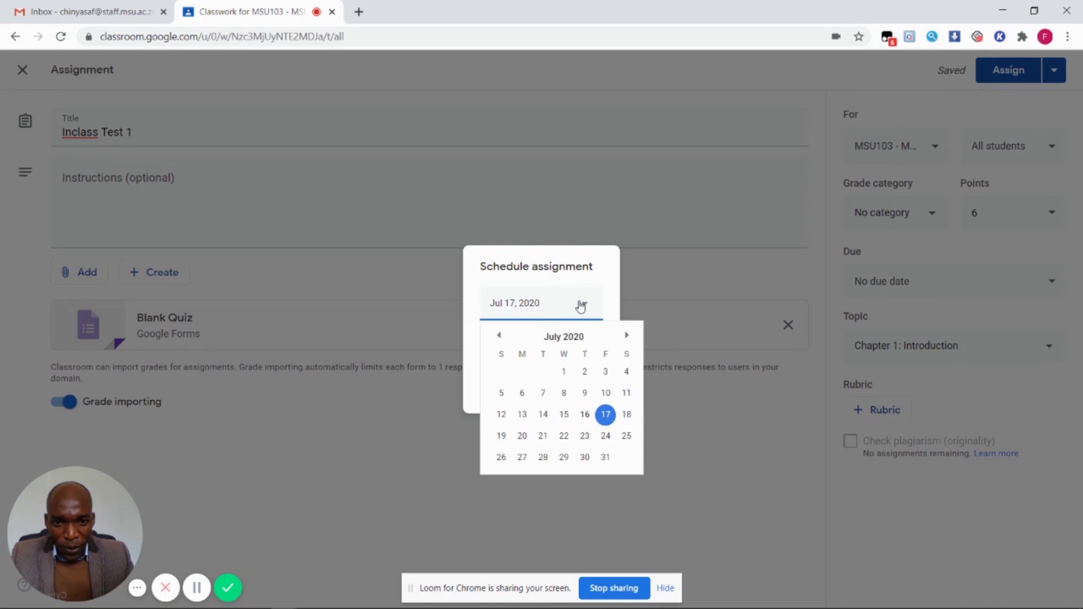
pyautogui.click(626, 415)
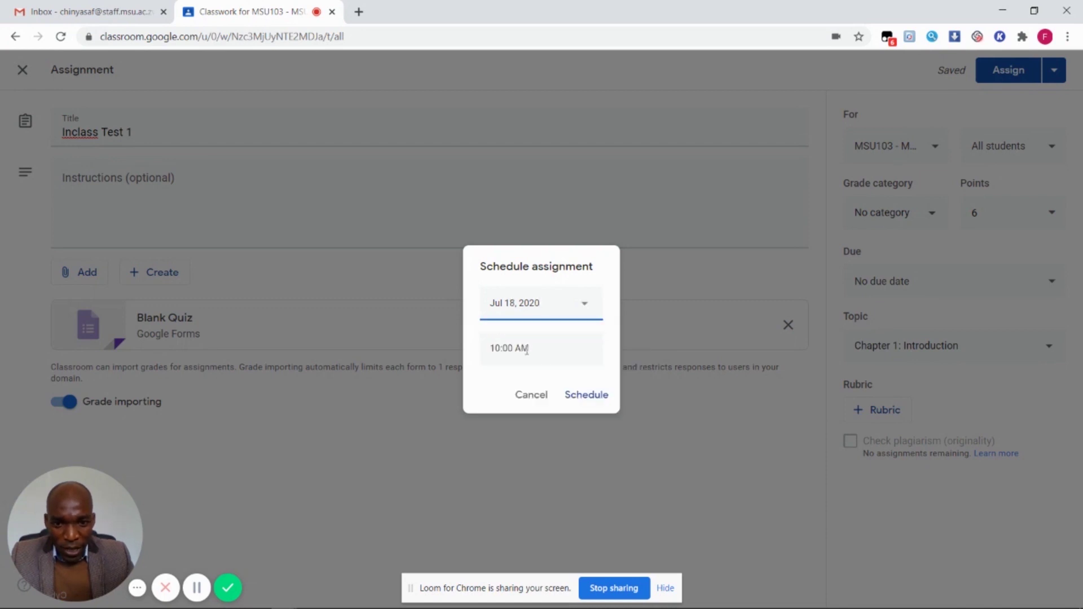
pyautogui.click(587, 396)
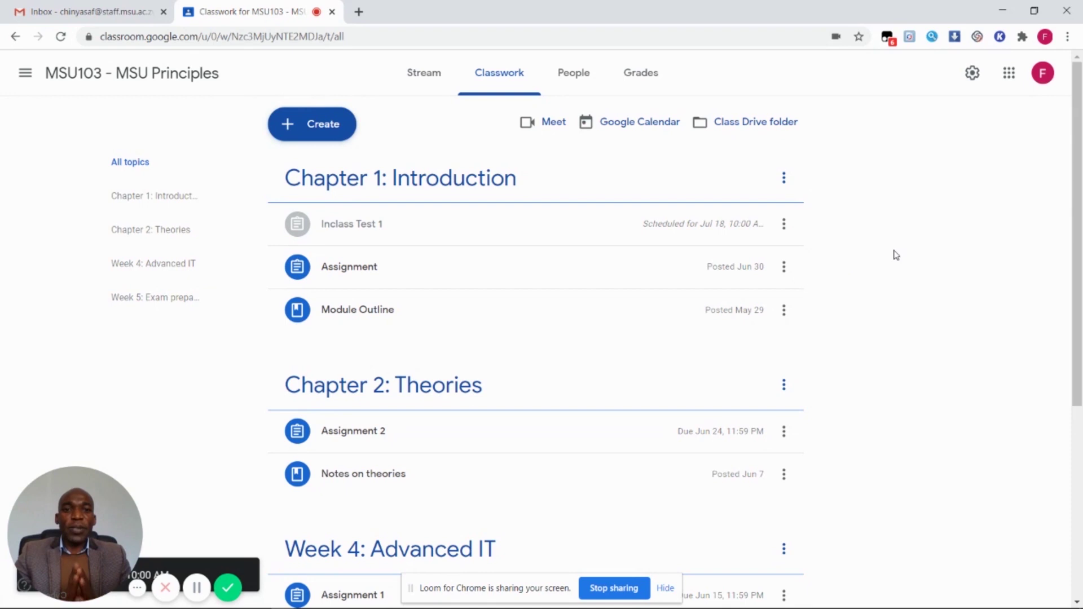
pyautogui.click(565, 229)
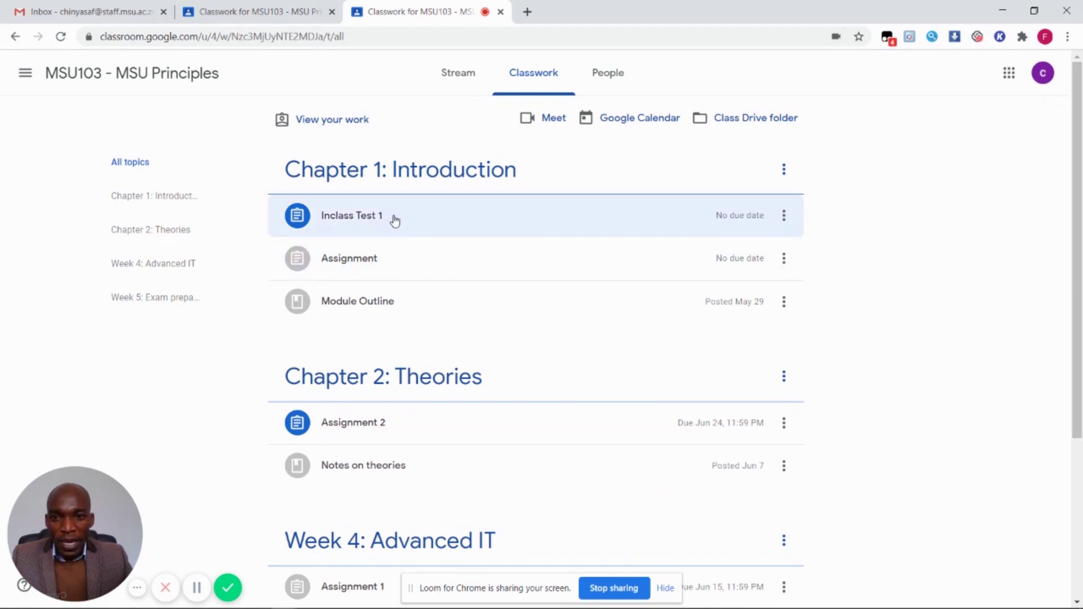
# As the student, open the Inclass Test 1 assignment and its Blank Quiz form
pyautogui.click(406, 222)
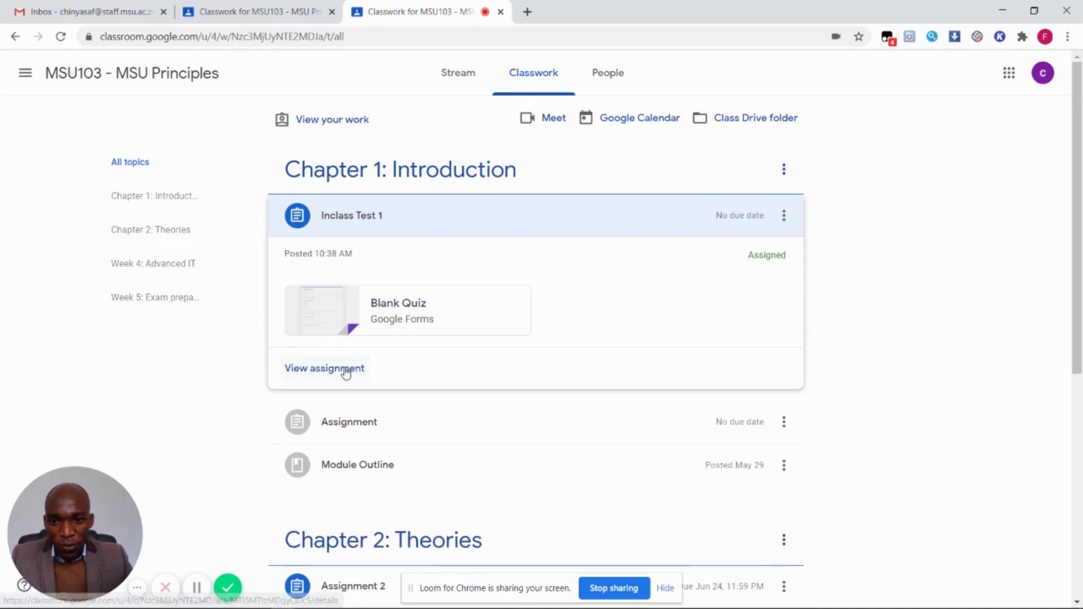
pyautogui.click(352, 369)
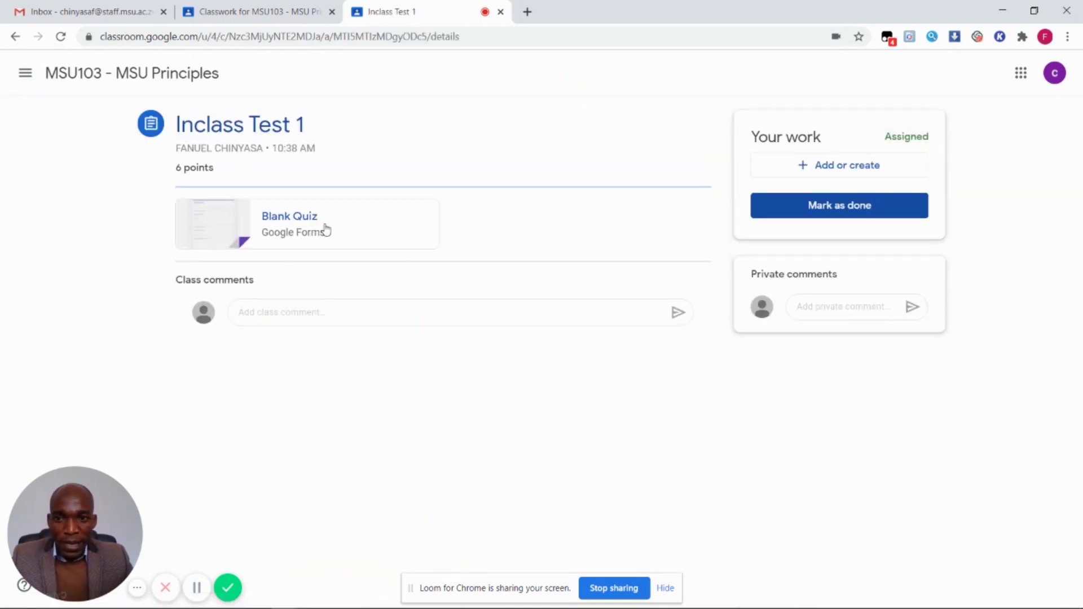
pyautogui.click(297, 223)
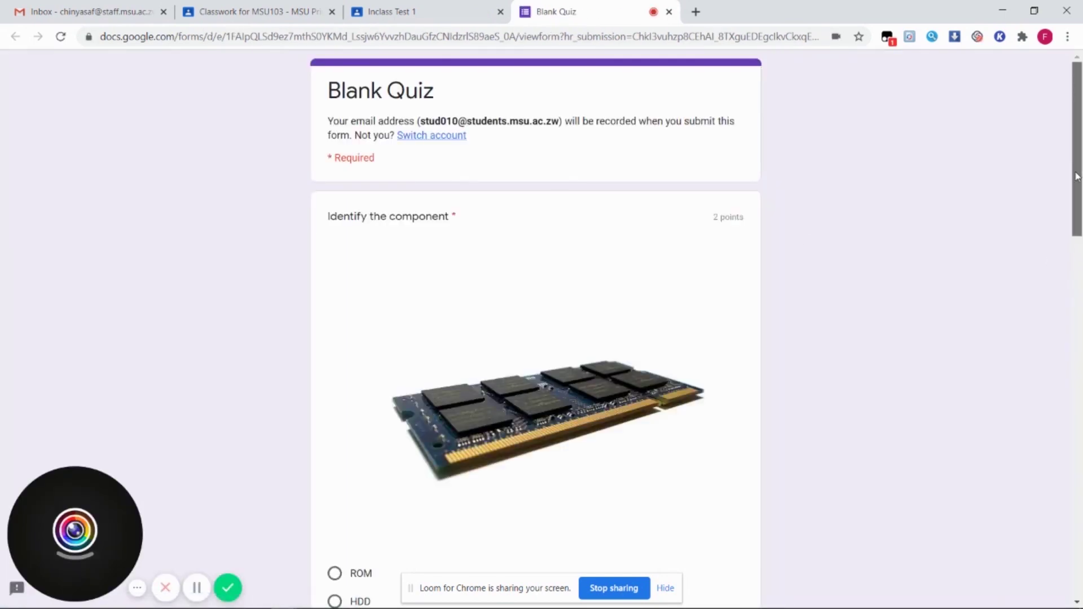
pyautogui.scroll(-1, 1072, 213)
pyautogui.scroll(1, 536, 338)
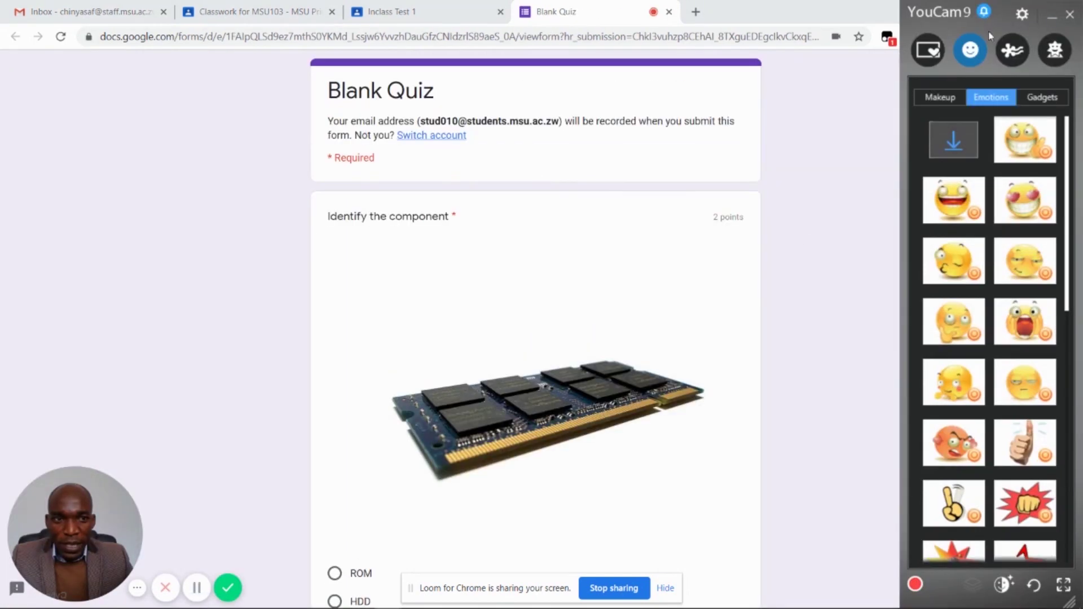
pyautogui.click(1069, 14)
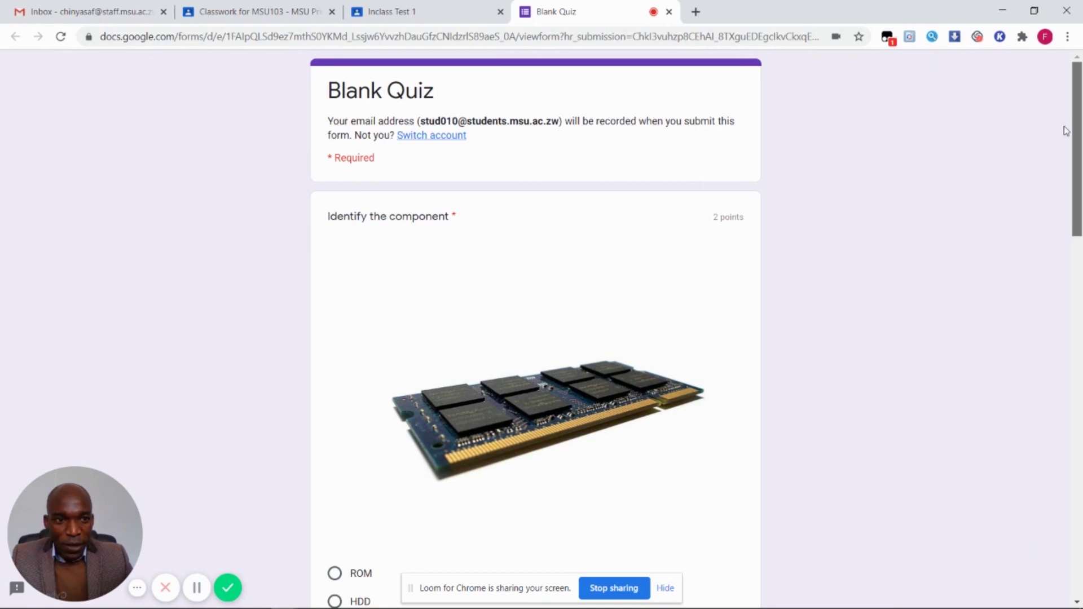
pyautogui.scroll(-4, 781, 203)
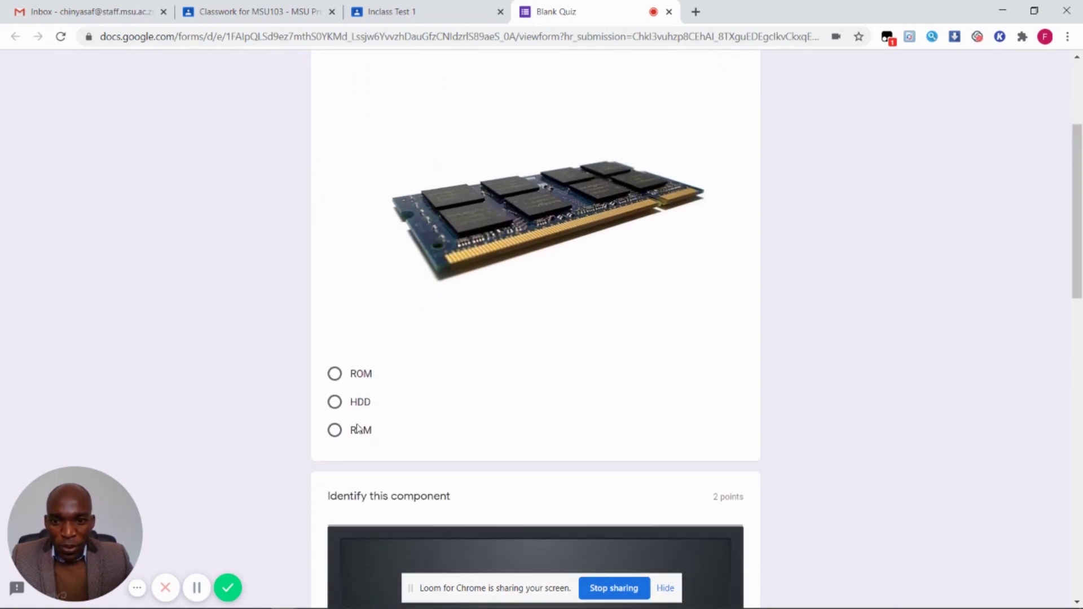
# Answer RAM, 'monitor', and the keyboard picture as the memory component, then submit
pyautogui.click(335, 432)
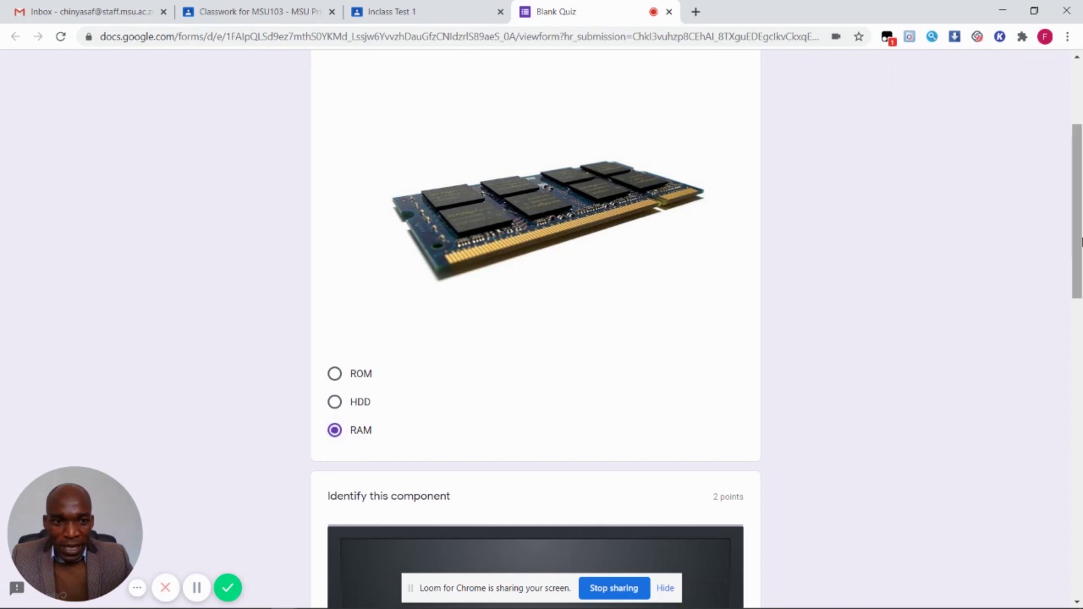
pyautogui.moveTo(1081, 223); pyautogui.dragTo(1081, 365)
pyautogui.click(401, 442)
pyautogui.write('monitor')
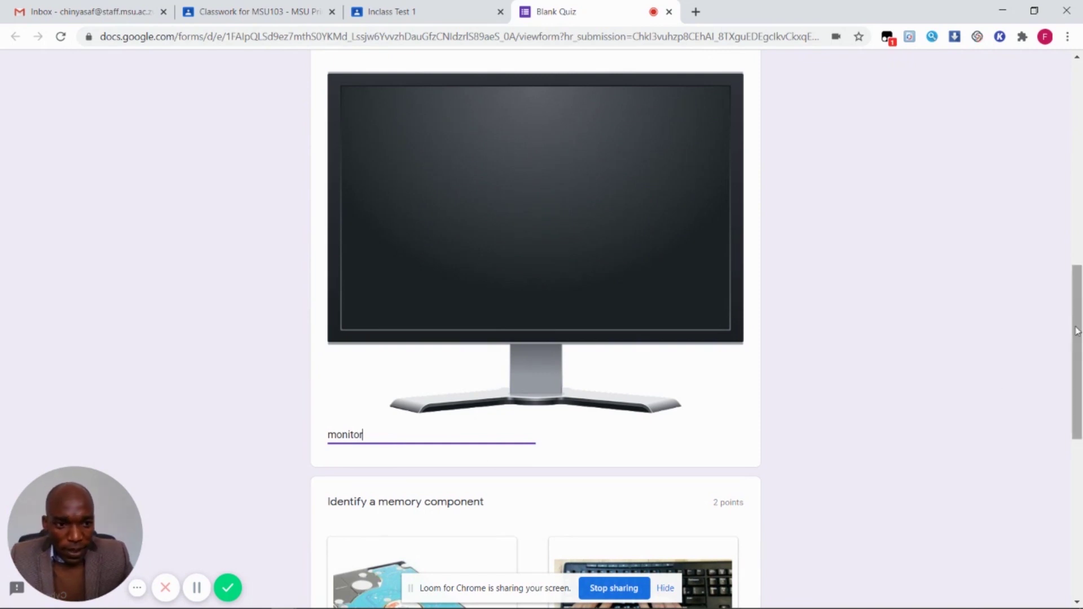
pyautogui.moveTo(1079, 328); pyautogui.dragTo(1081, 437)
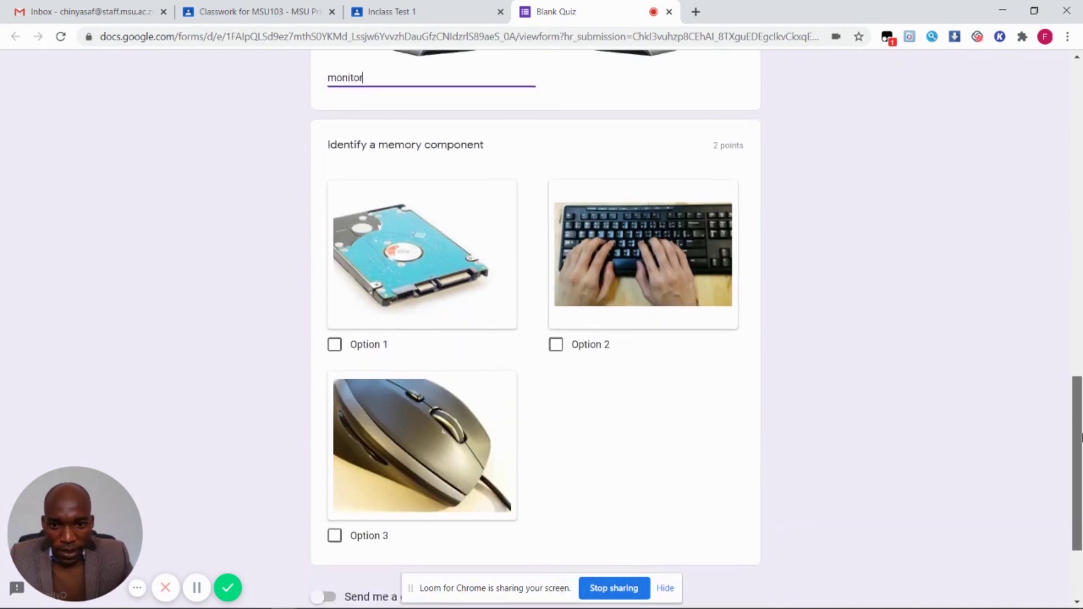
pyautogui.click(555, 343)
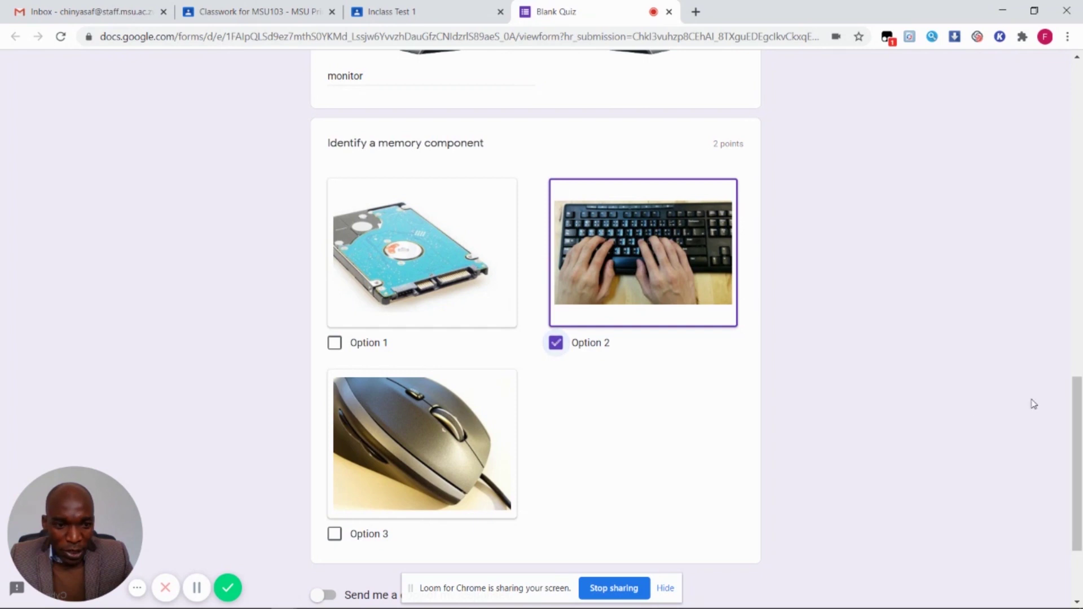
pyautogui.moveTo(1076, 416); pyautogui.dragTo(1078, 463)
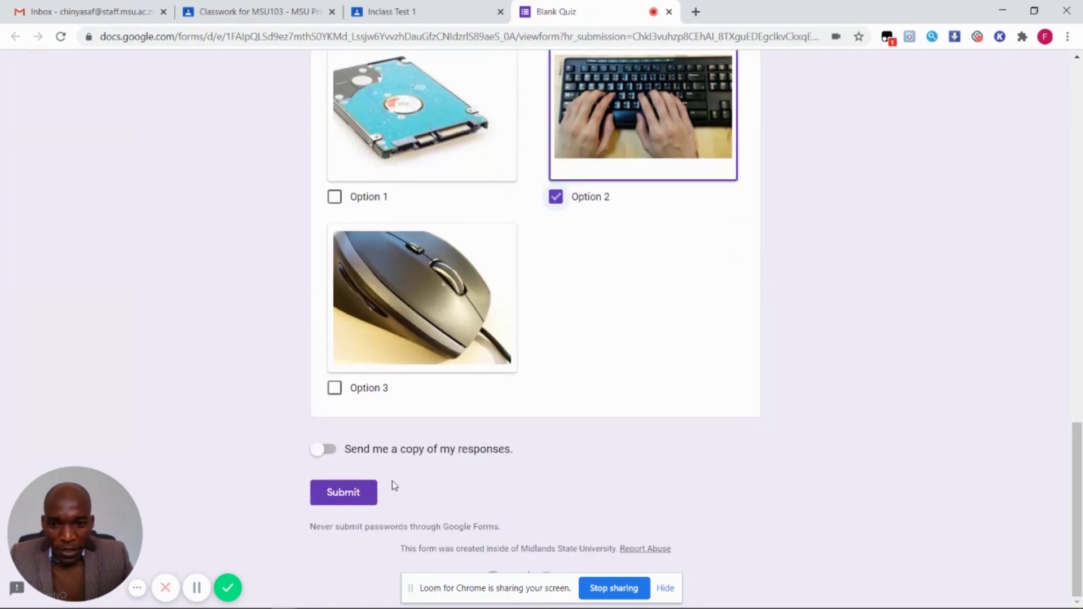
pyautogui.click(351, 493)
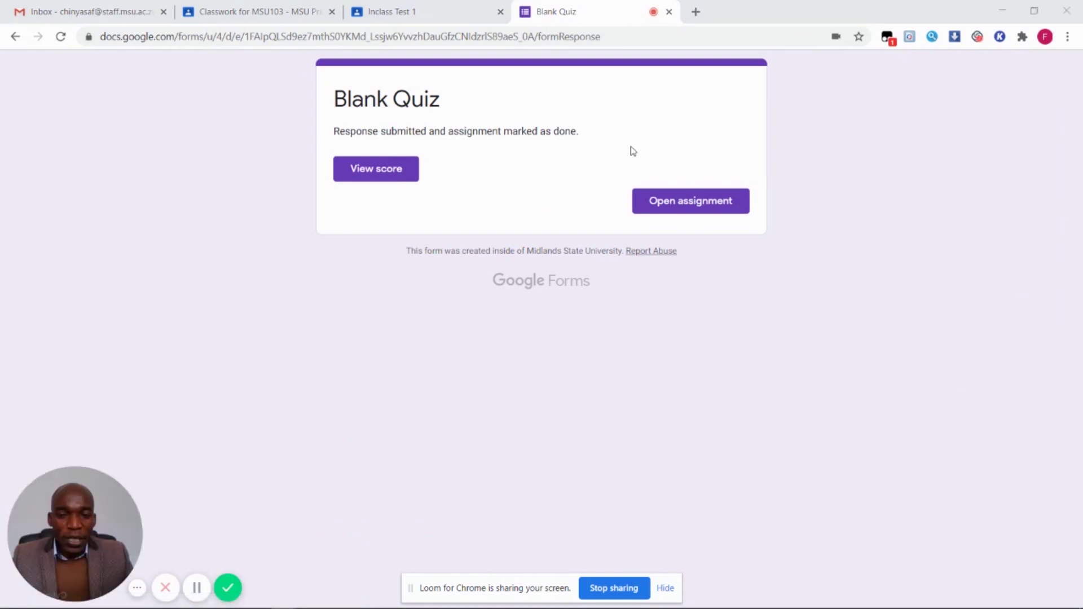
# View the submitted quiz's score of 4/6, then go back to the teacher's Classwork page
pyautogui.click(1070, 14)
pyautogui.click(376, 173)
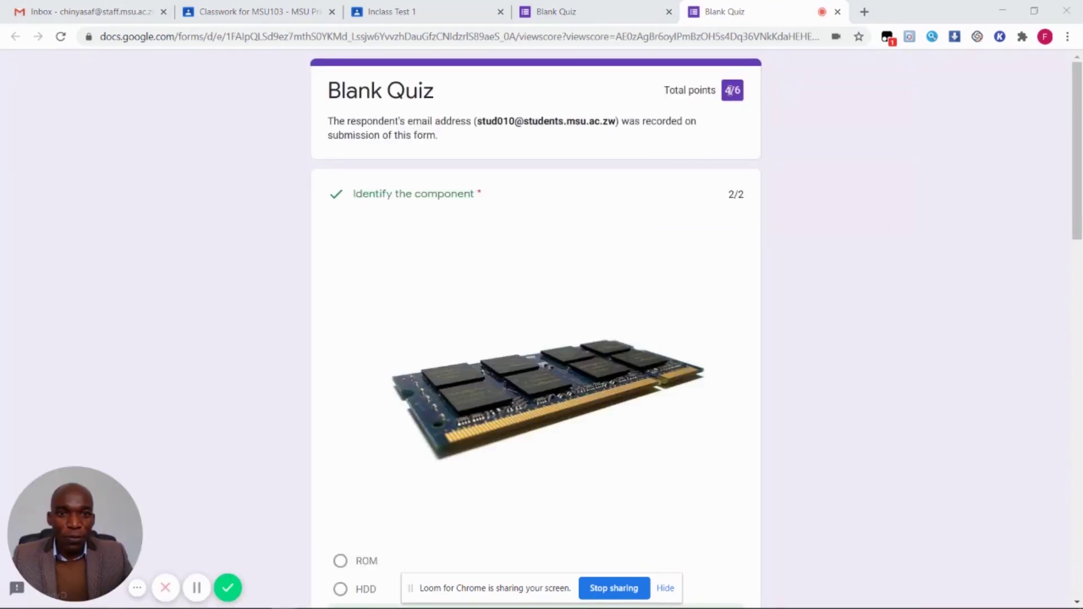
pyautogui.click(1069, 15)
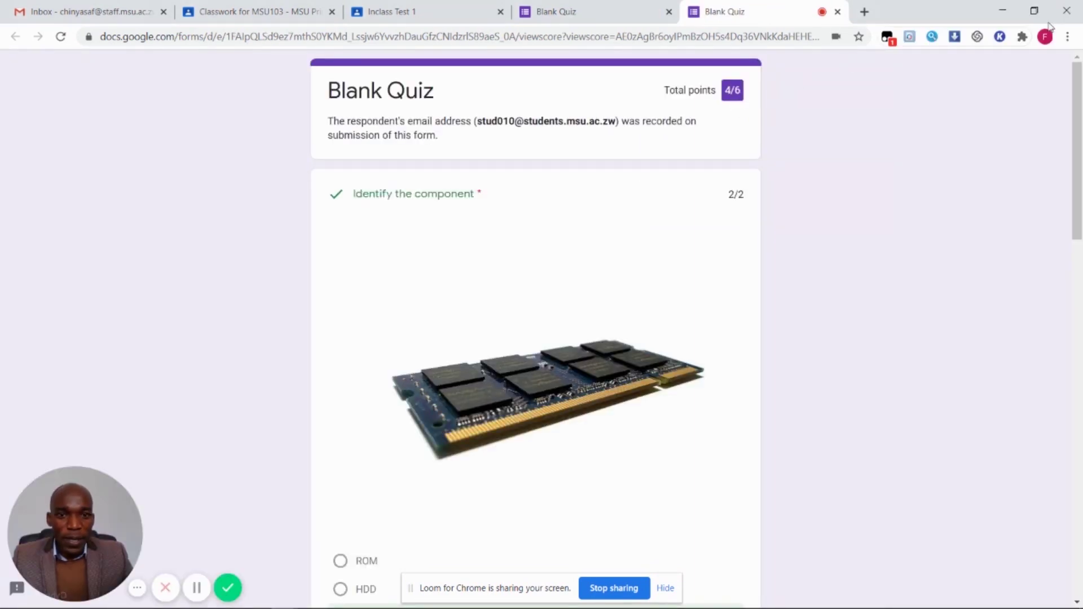
pyautogui.moveTo(1081, 148); pyautogui.dragTo(1081, 491)
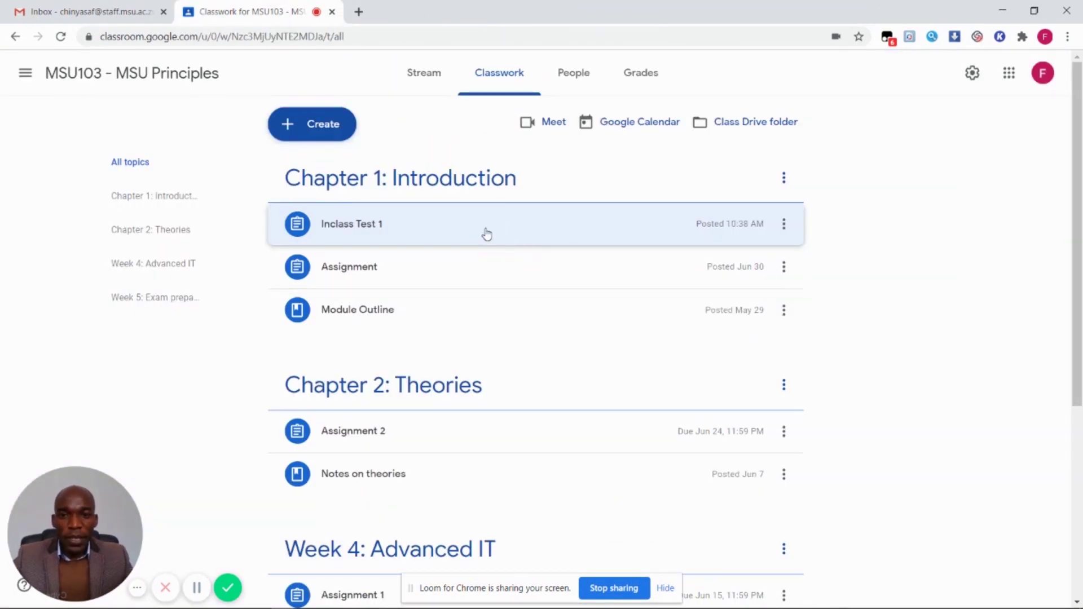
# Open Inclass Test 1's student work and import the quiz grades, giving draft grades of 4/6
pyautogui.click(431, 236)
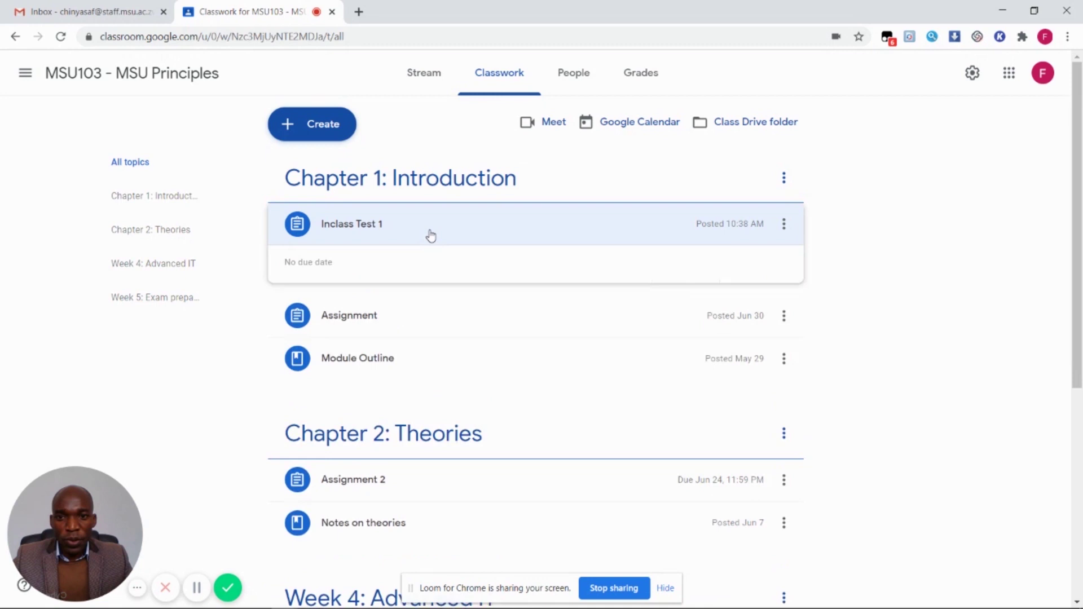
pyautogui.click(332, 417)
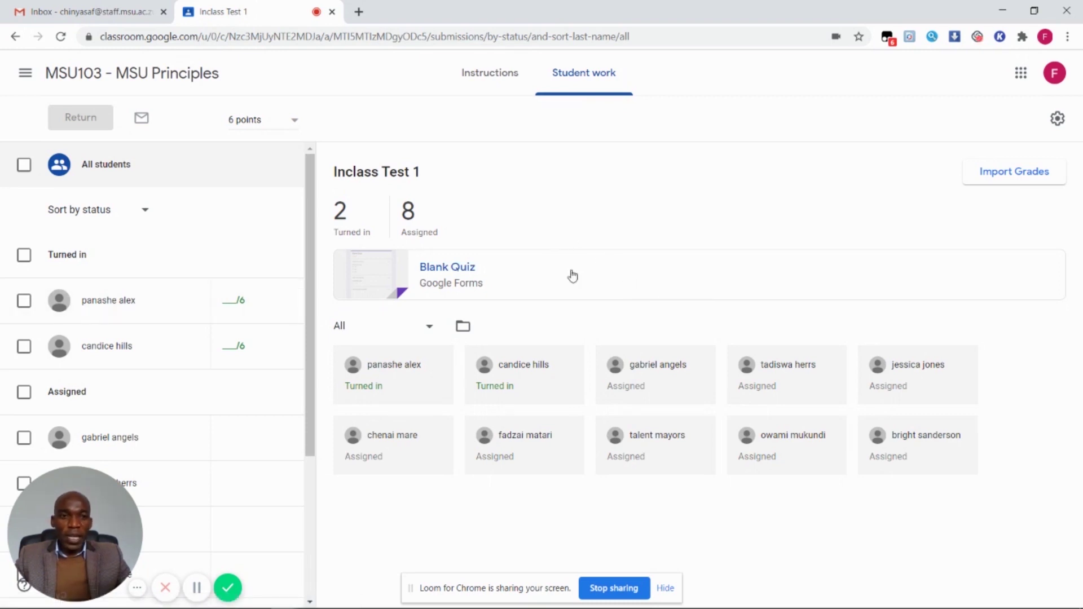
pyautogui.click(1001, 184)
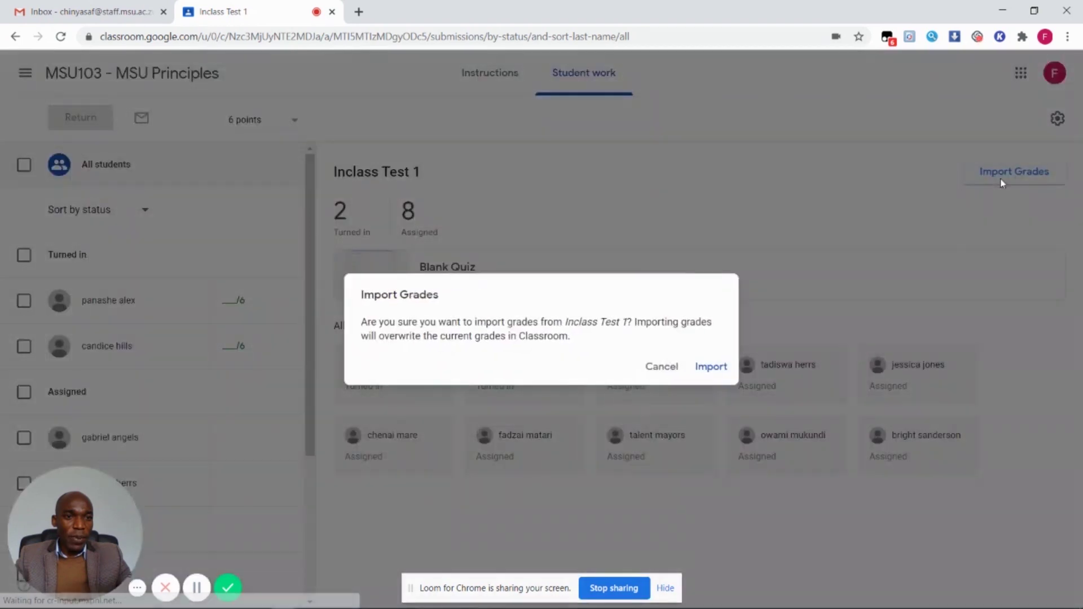
pyautogui.click(713, 370)
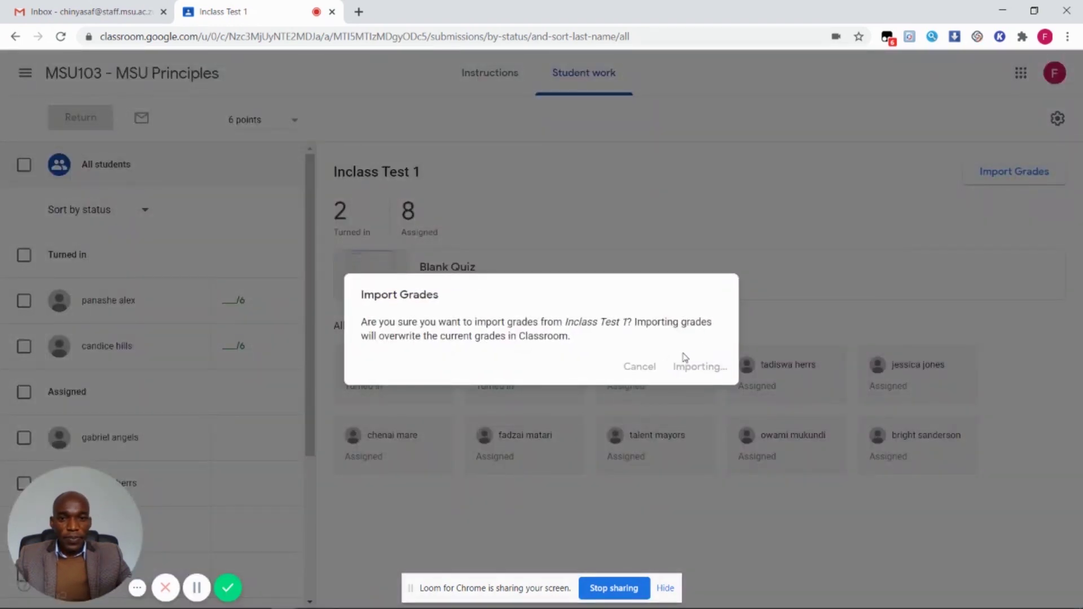